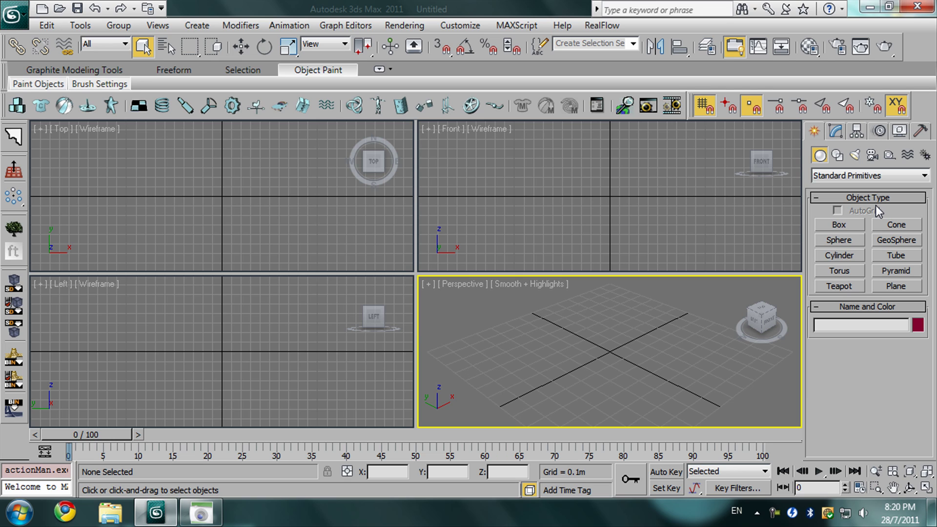
# - After checking the reference render, create a 40 × 40 m Plane at the origin via Keyboard Entry
pyautogui.click(201, 512)
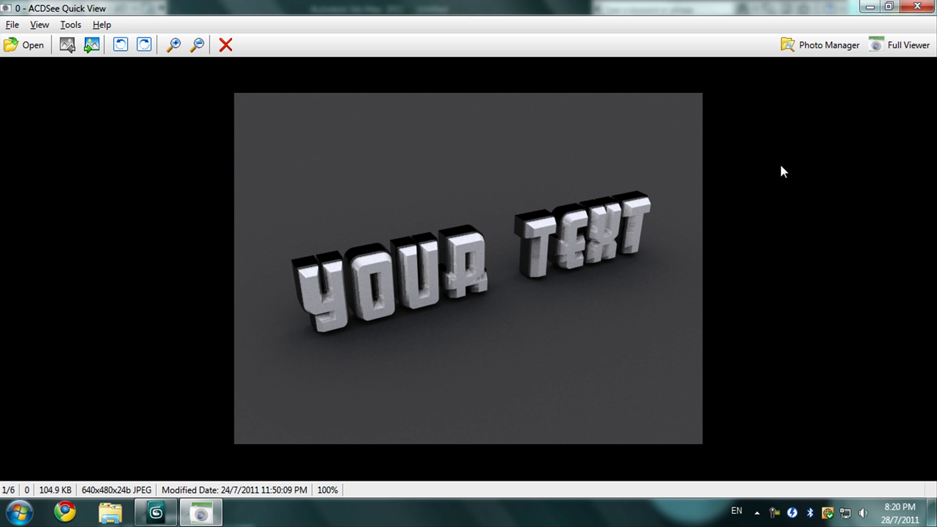
pyautogui.click(928, 7)
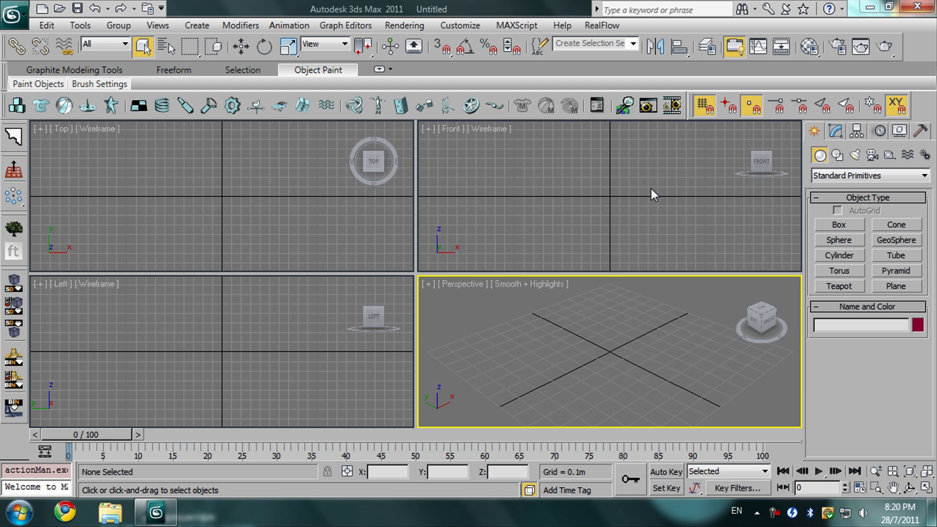
pyautogui.click(886, 285)
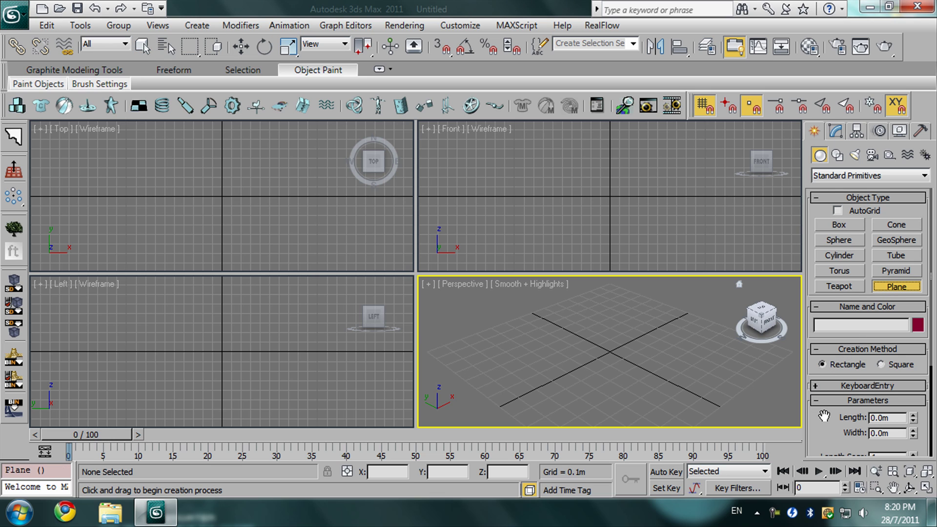
pyautogui.click(837, 386)
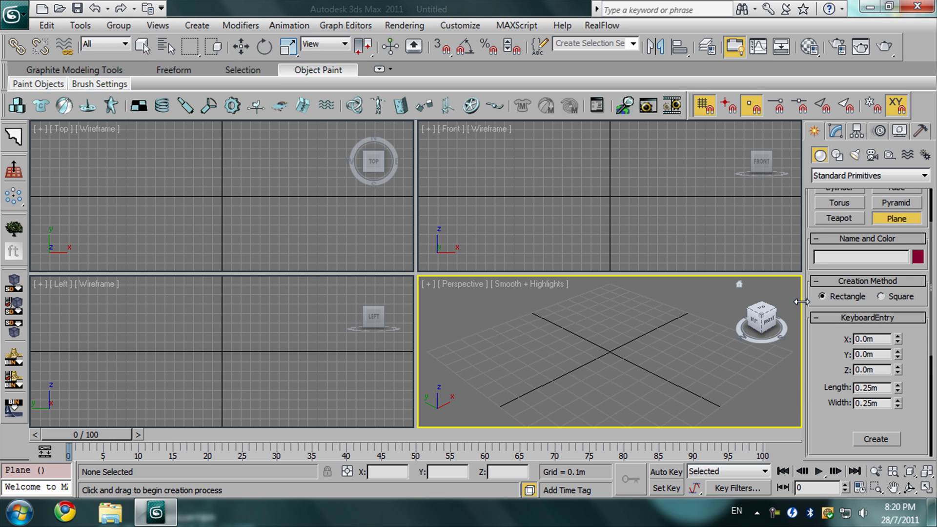
pyautogui.doubleClick(873, 388)
pyautogui.write('40')
pyautogui.press('Tab')
pyautogui.write('40')
pyautogui.click(892, 441)
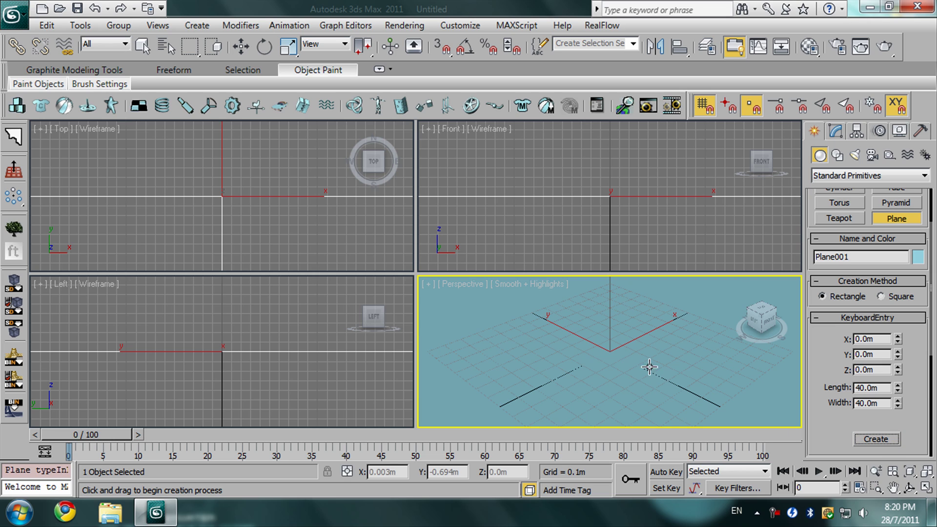
# - Start a Text spline and set its font to AerojonesNF
pyautogui.click(838, 156)
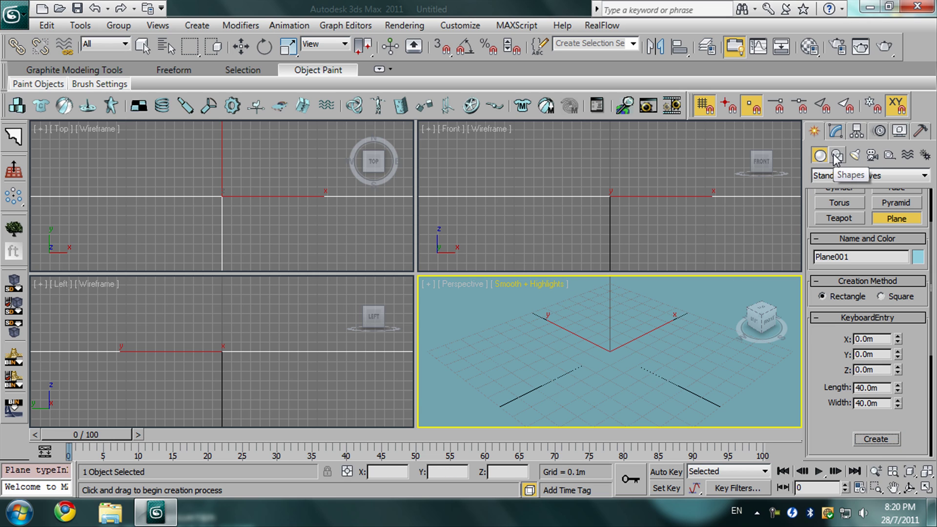
pyautogui.click(839, 295)
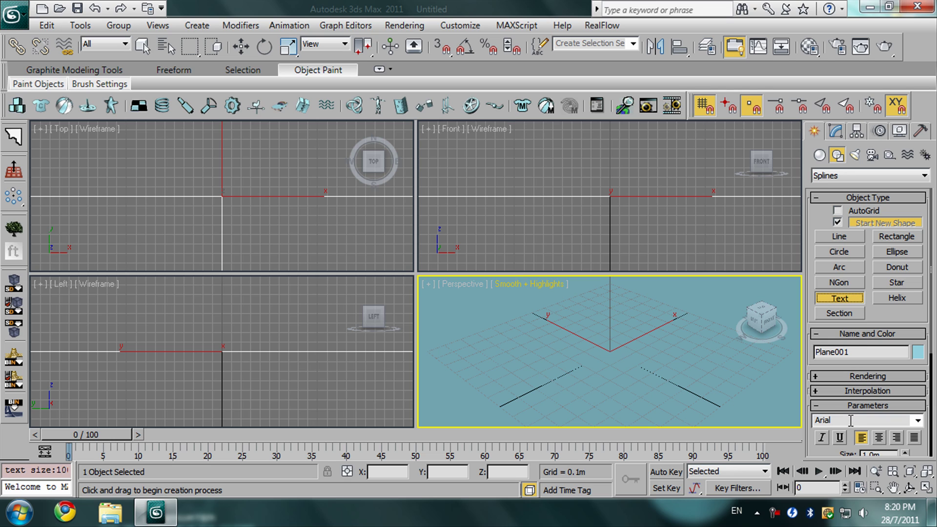
pyautogui.scroll(-3, 862, 315)
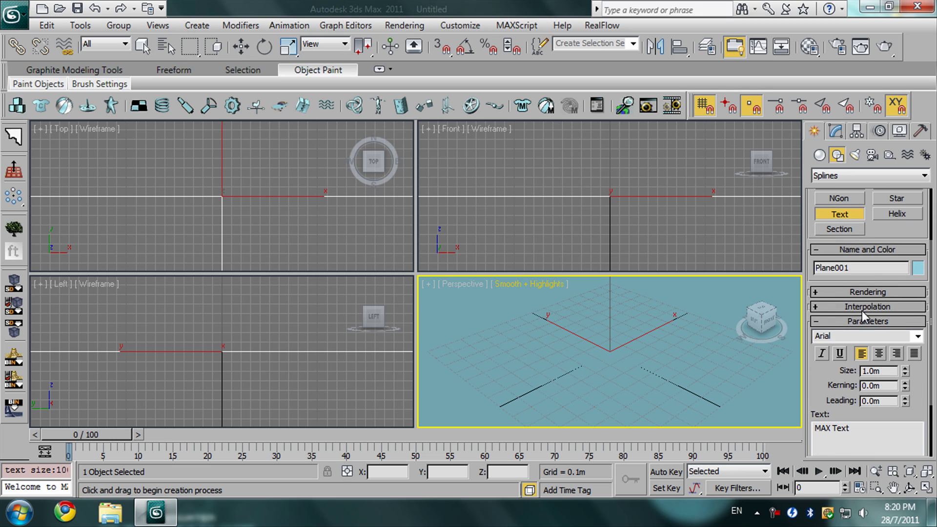
pyautogui.doubleClick(830, 337)
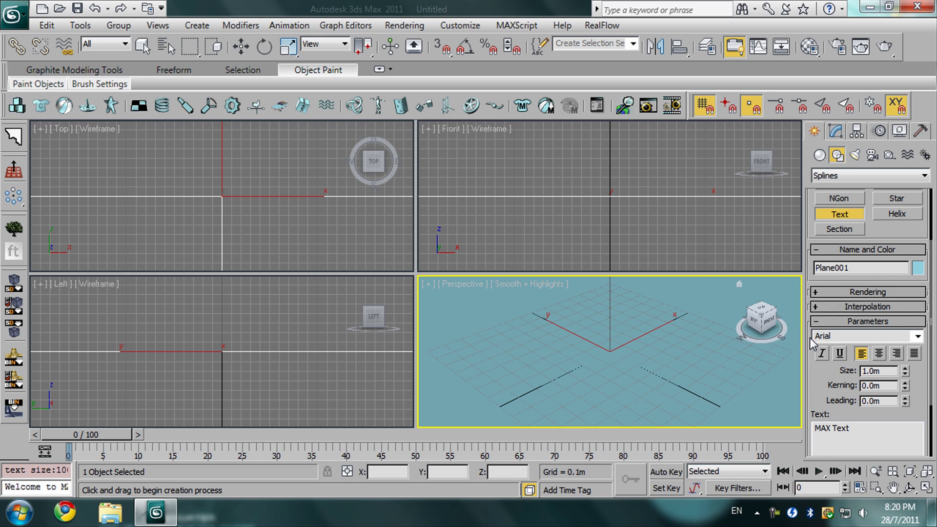
pyautogui.doubleClick(863, 337)
pyautogui.scroll(2, 862, 337)
pyautogui.moveTo(837, 401); pyautogui.dragTo(833, 359)
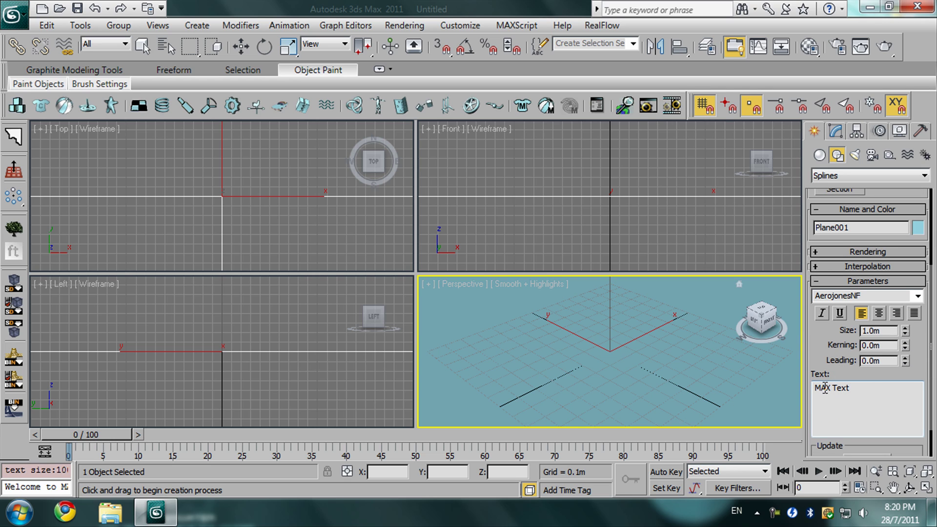
# - Change the text from 'MAX Text' to 'Your Text'
pyautogui.doubleClick(825, 388)
pyautogui.write('Yo')
pyautogui.press('BackSpace')
pyautogui.press('BackSpace')
pyautogui.press('BackSpace')
# - Place the YOUR TEXT shape in the Front view and move it down toward the ground
pyautogui.click(612, 155)
pyautogui.press('w')
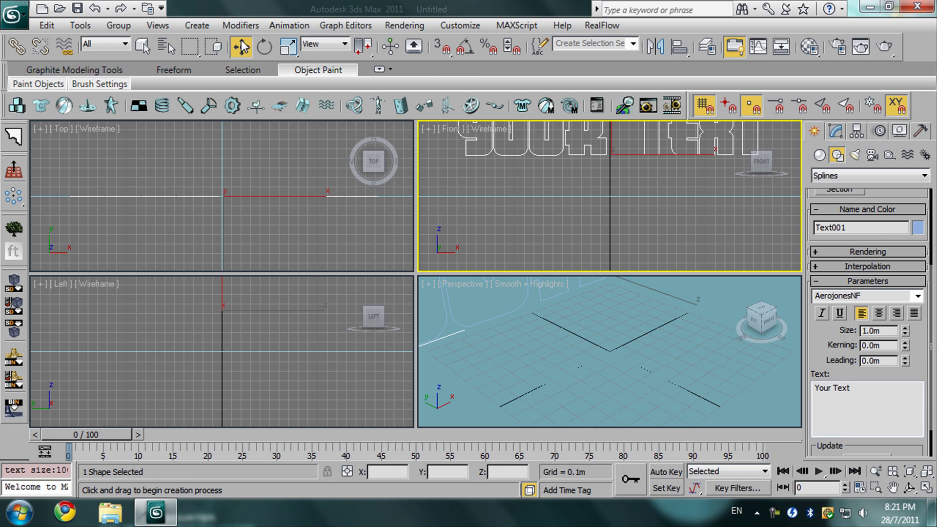
pyautogui.scroll(-2, 604, 179)
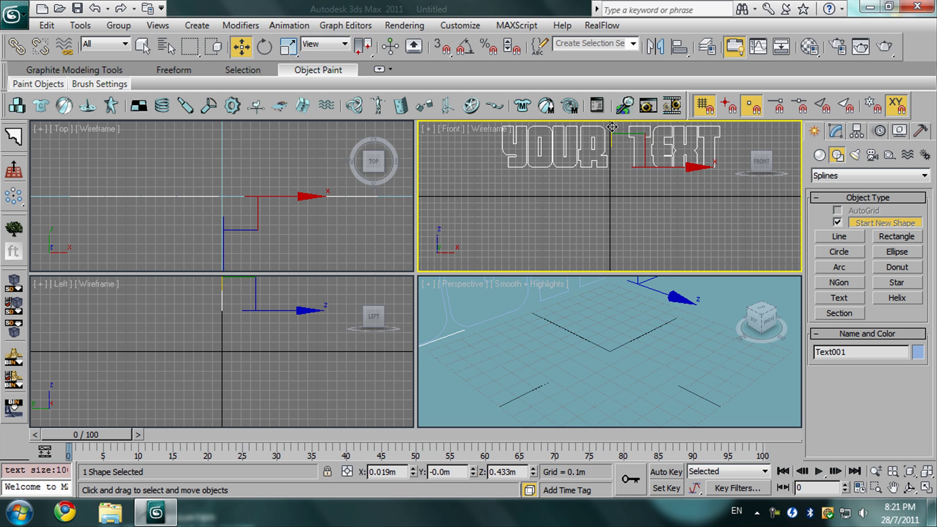
pyautogui.moveTo(612, 127); pyautogui.dragTo(614, 153)
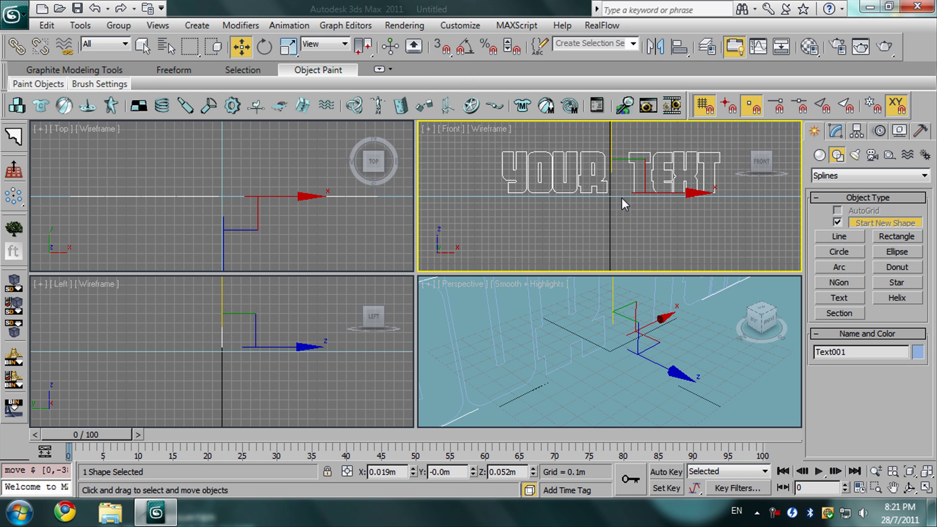
pyautogui.scroll(3, 622, 198)
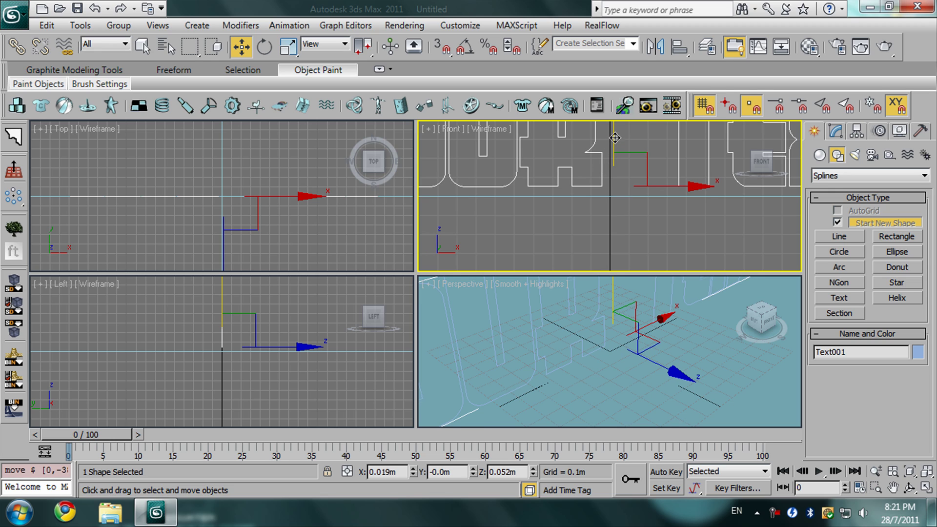
pyautogui.moveTo(615, 138); pyautogui.dragTo(616, 144)
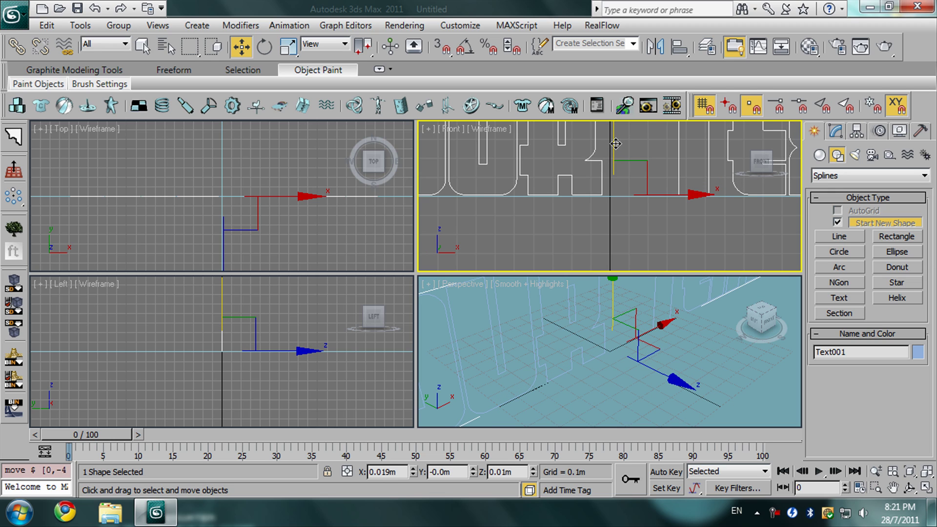
# - Widen the text's kerning to 0.069 m
pyautogui.click(835, 133)
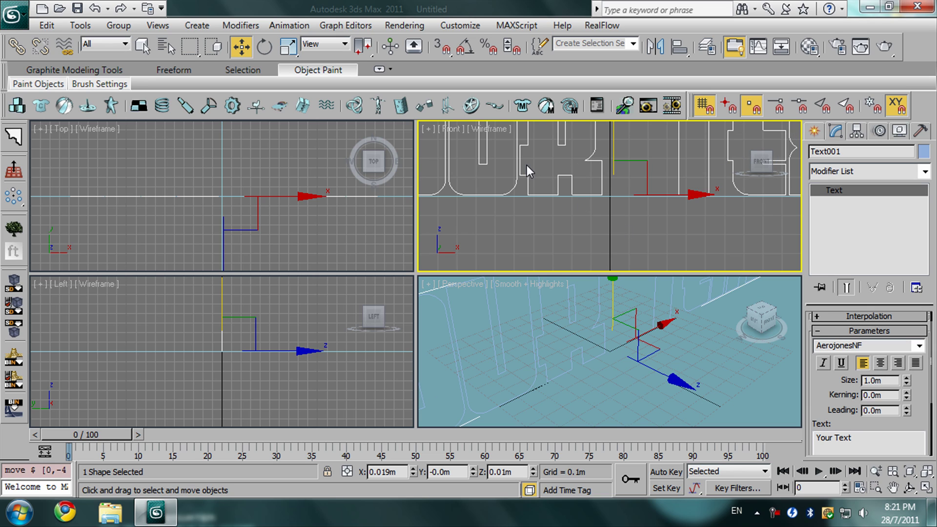
pyautogui.scroll(-4, 529, 165)
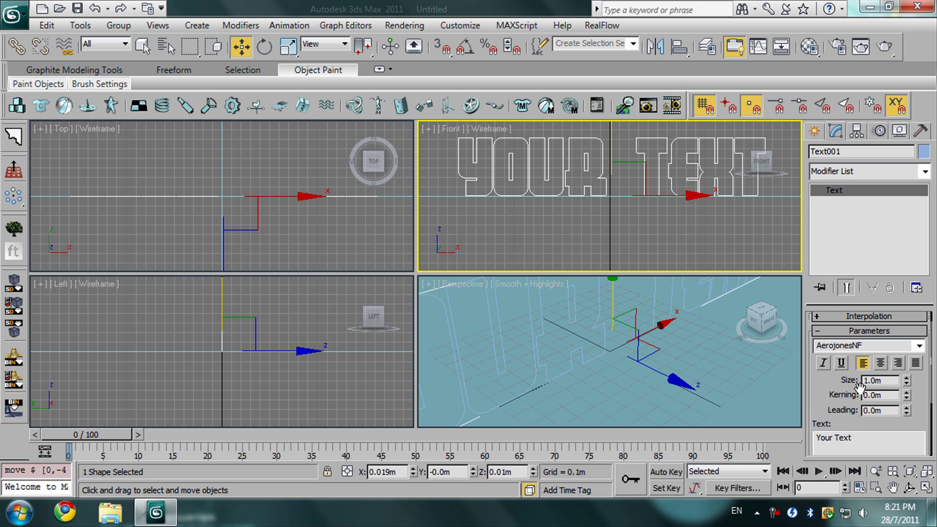
pyautogui.moveTo(907, 394); pyautogui.dragTo(889, 401)
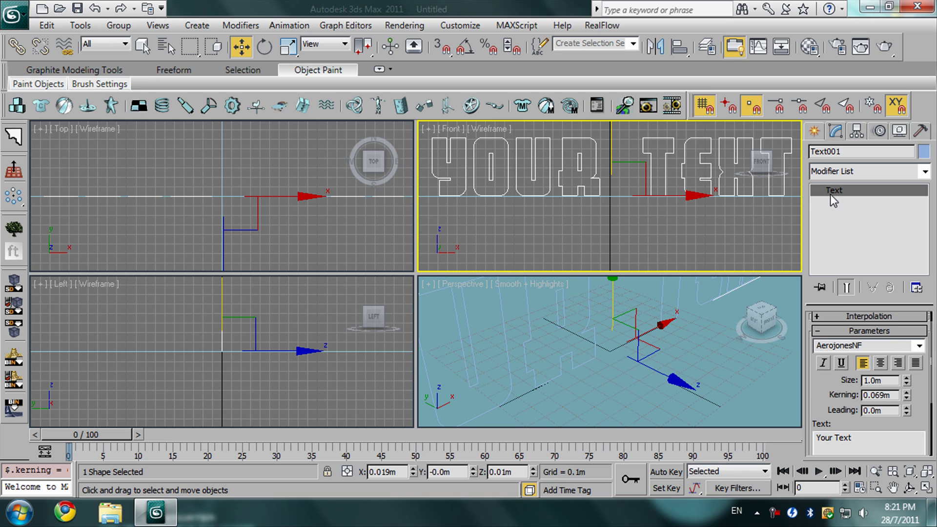
# - Add a Bevel modifier to the text and maximize the Perspective view with the text selected
pyautogui.click(846, 175)
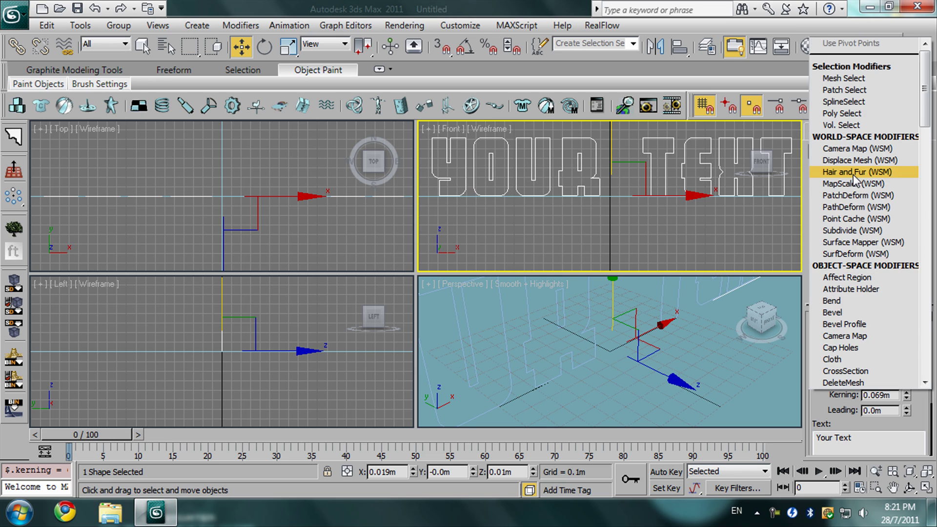
pyautogui.click(848, 313)
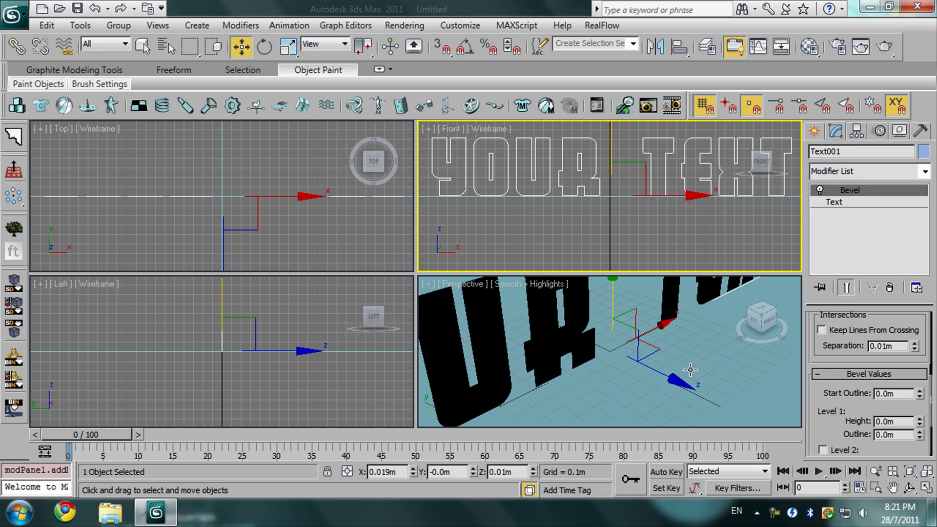
pyautogui.click(713, 372)
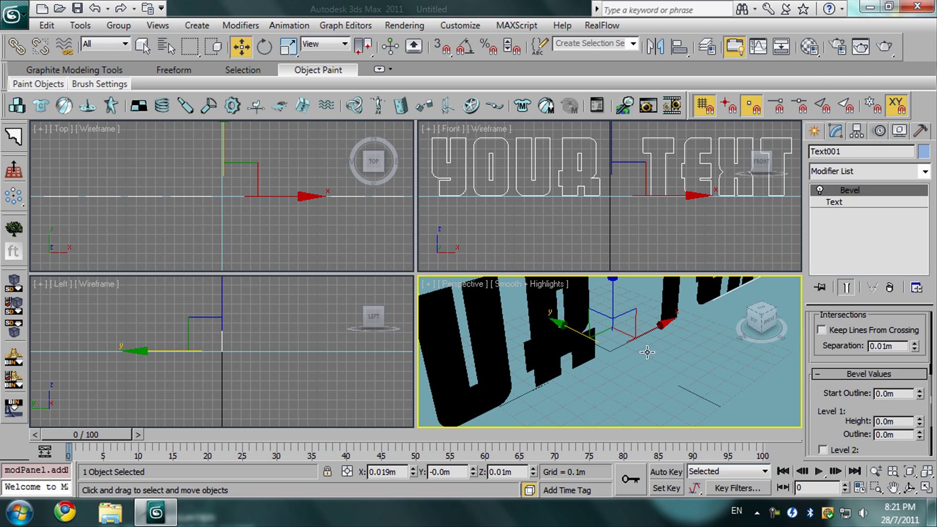
pyautogui.click(928, 490)
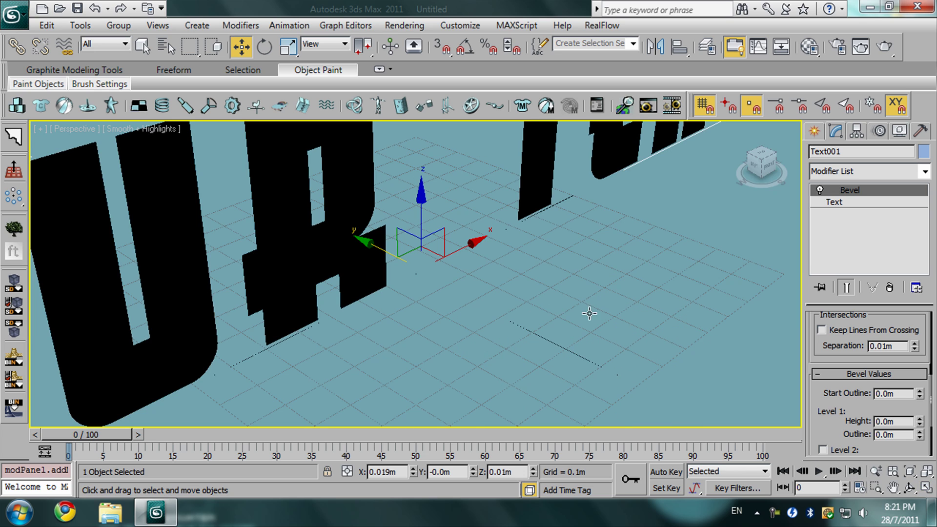
pyautogui.click(466, 217)
pyautogui.scroll(-10, 467, 217)
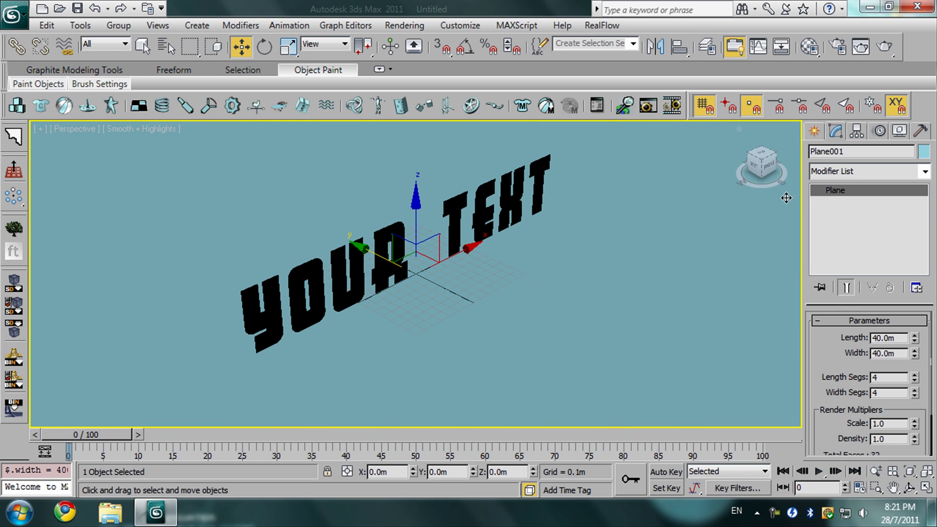
pyautogui.moveTo(839, 371); pyautogui.dragTo(839, 279)
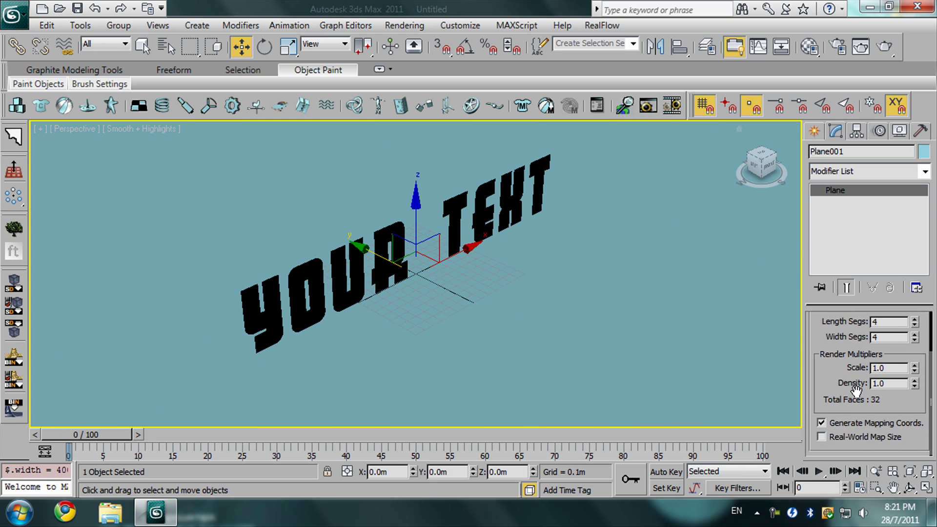
pyautogui.click(501, 204)
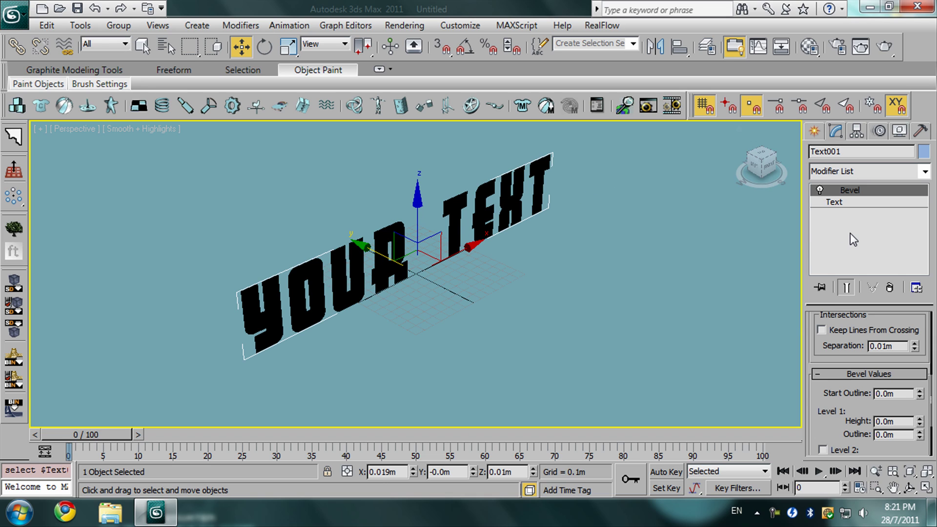
pyautogui.moveTo(831, 395); pyautogui.dragTo(832, 317)
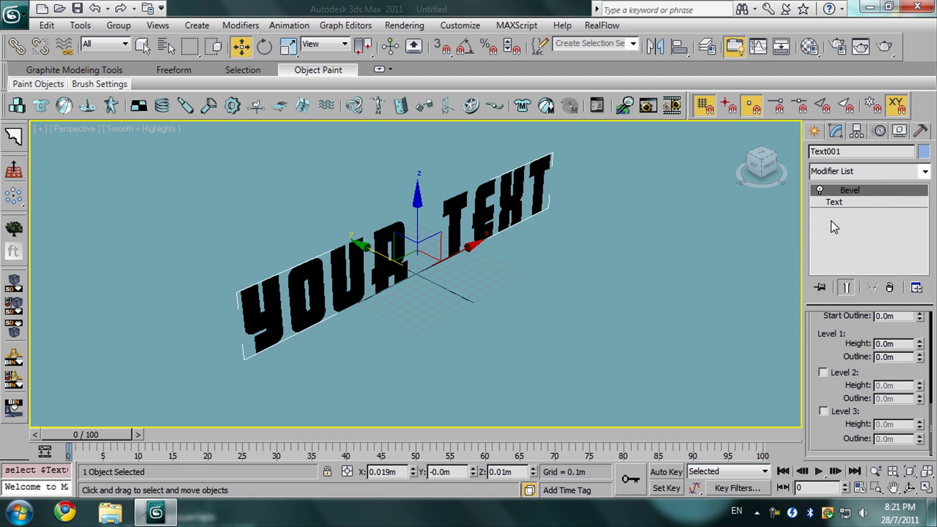
# - Set bevel Level 1 height 0.12 m, Level 2 height 0.04 m with outline -0.014 m, and keep lines from crossing
pyautogui.moveTo(921, 347); pyautogui.dragTo(922, 330)
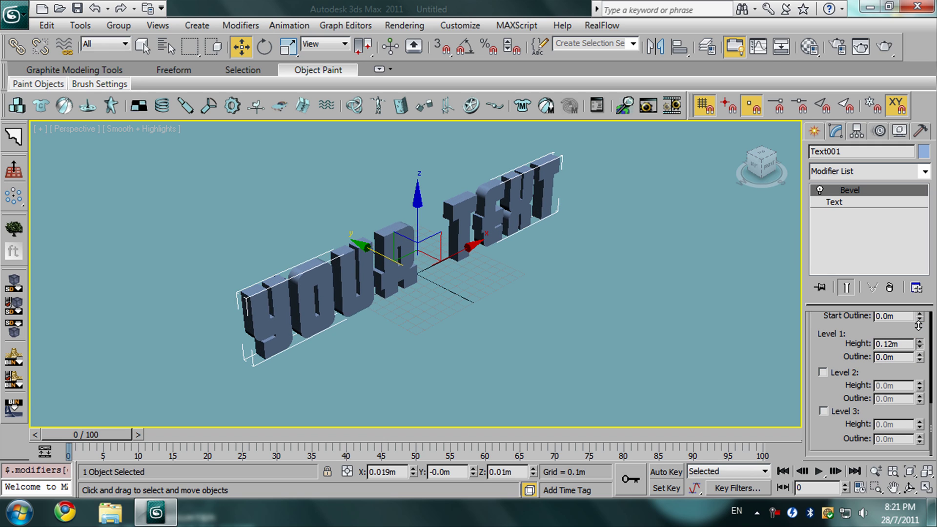
pyautogui.click(834, 374)
pyautogui.moveTo(920, 387); pyautogui.dragTo(921, 410)
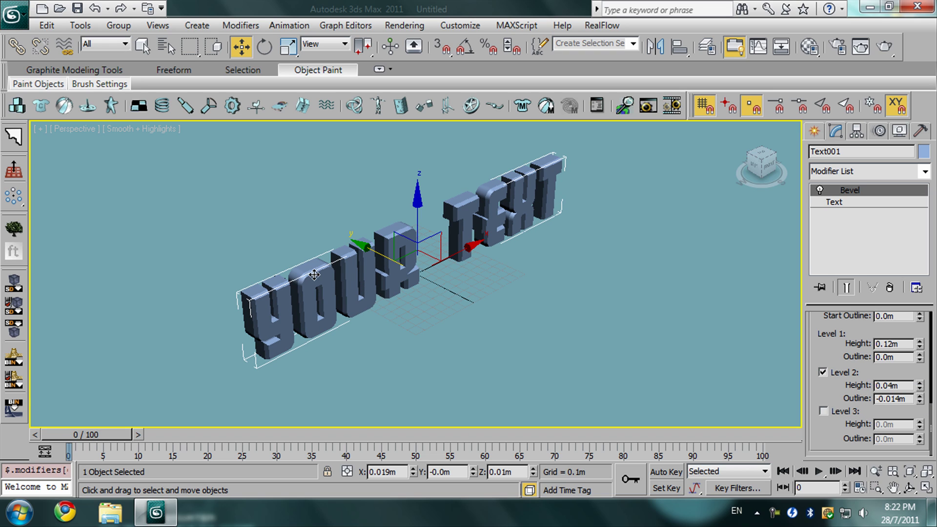
pyautogui.click(853, 234)
pyautogui.click(850, 190)
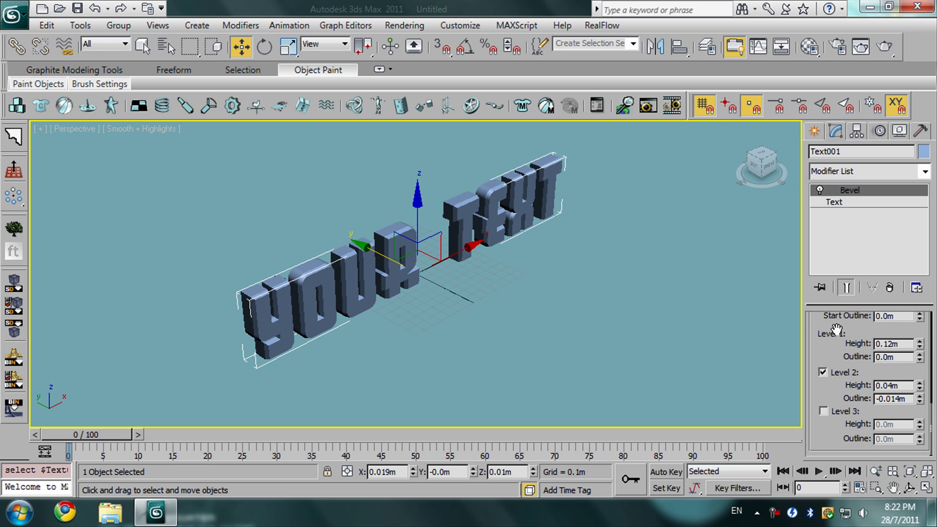
pyautogui.scroll(4, 834, 328)
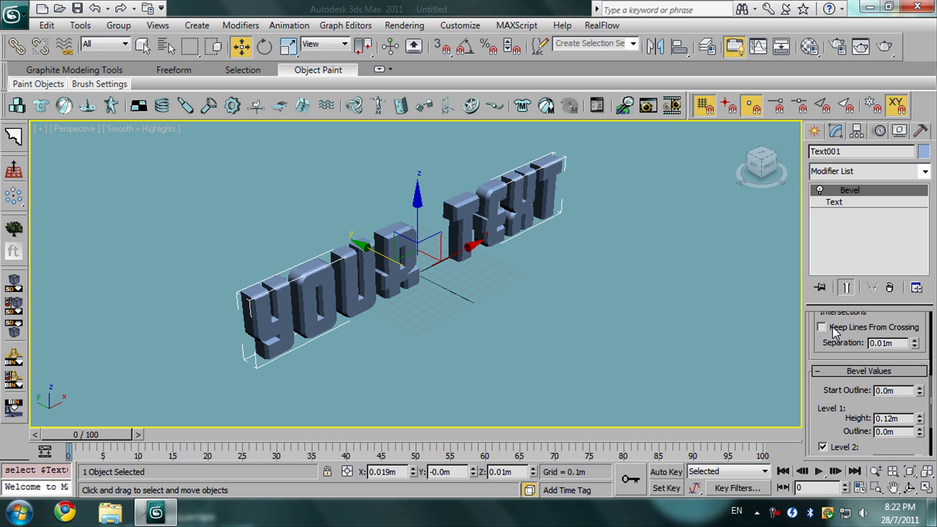
pyautogui.click(902, 328)
pyautogui.click(47, 25)
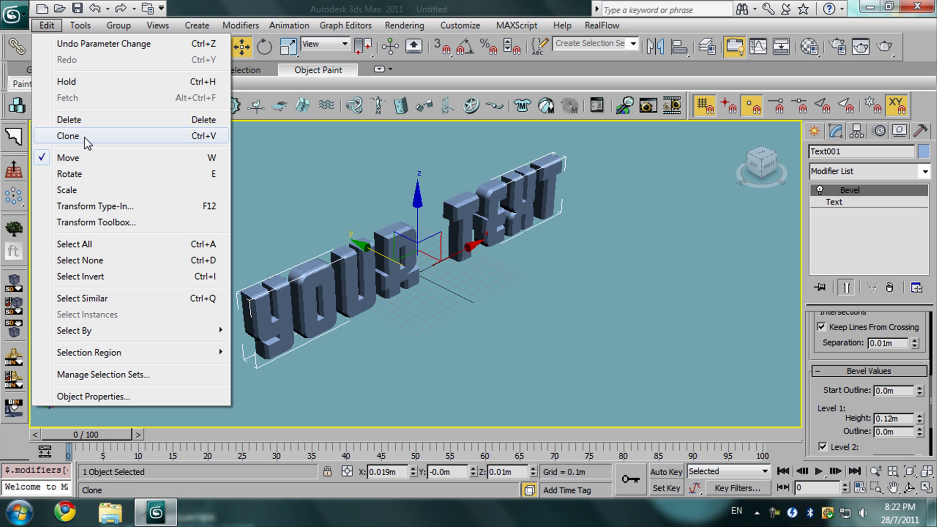
# - Clone the bevelled text as an independent Copy named Text002
pyautogui.click(86, 139)
pyautogui.click(420, 216)
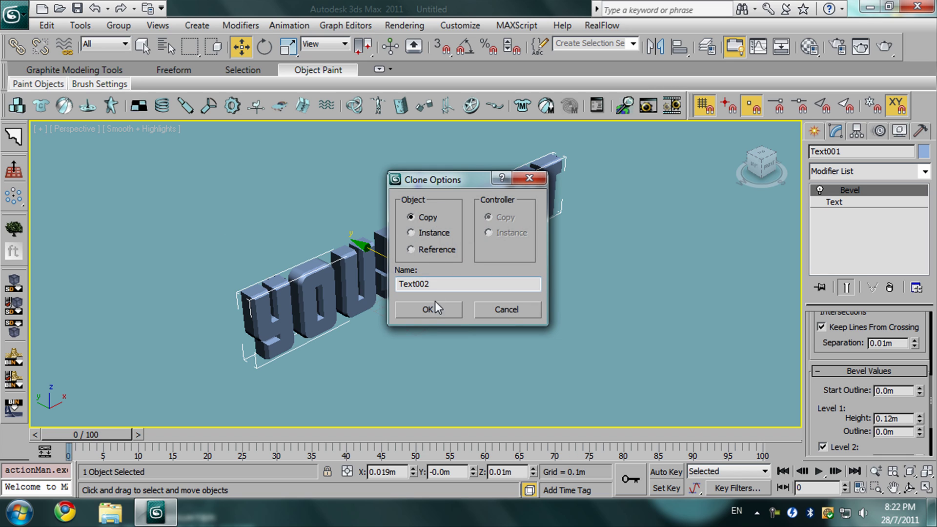
pyautogui.click(429, 309)
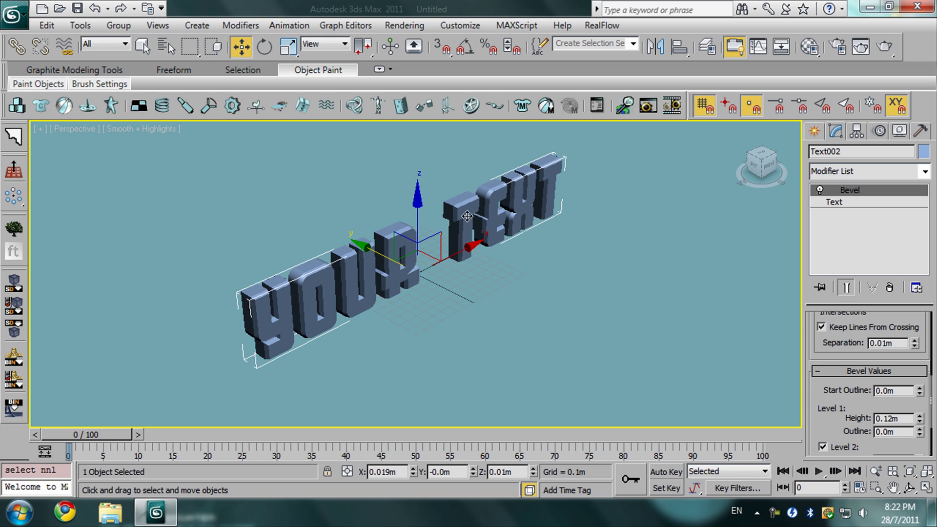
# - On Text002, turn off bevel Level 2 and set Start Outline to about 0.03 m
pyautogui.scroll(-2, 832, 386)
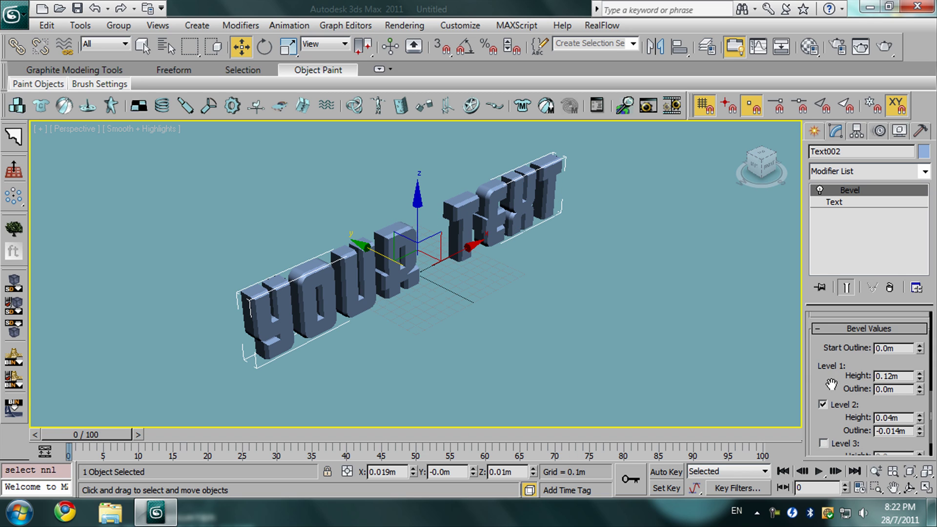
pyautogui.click(824, 404)
pyautogui.scroll(2, 830, 405)
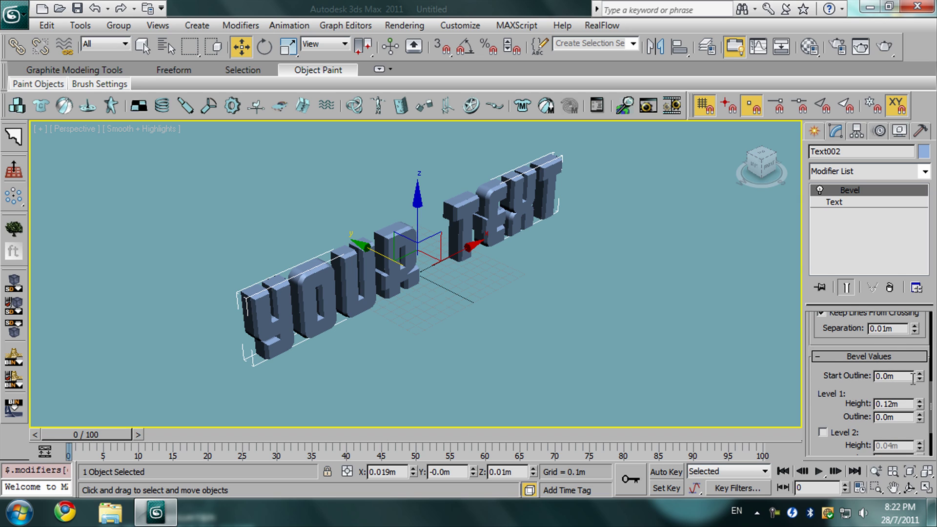
pyautogui.moveTo(920, 379); pyautogui.dragTo(921, 367)
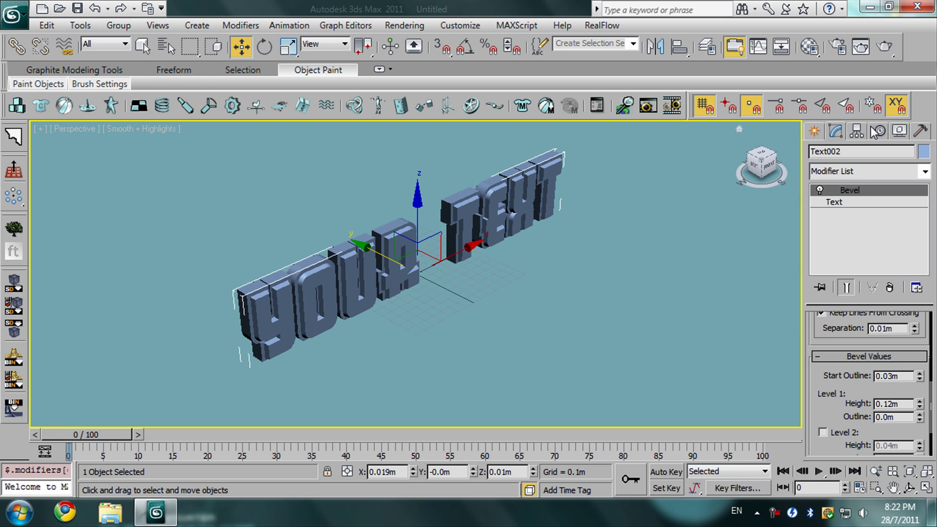
# - Place a Standard Skylight in the scene
pyautogui.click(814, 131)
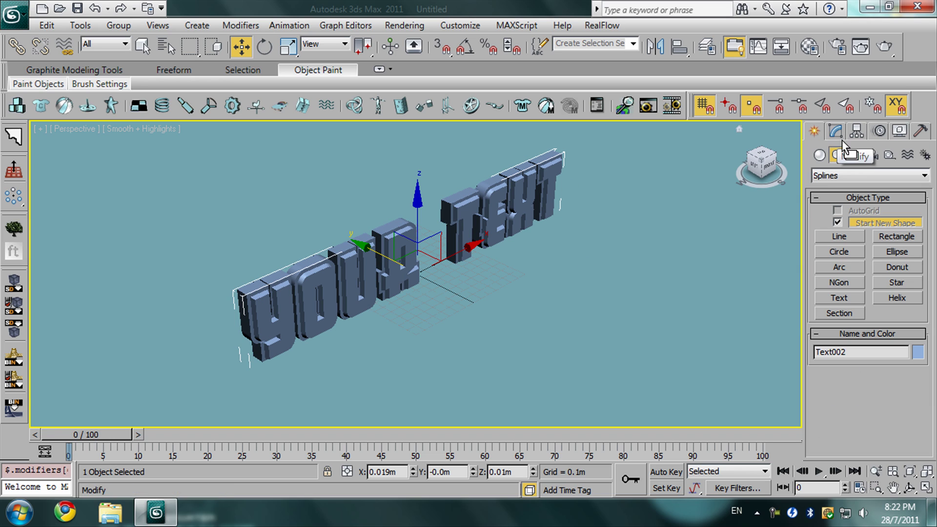
pyautogui.click(854, 156)
pyautogui.click(845, 182)
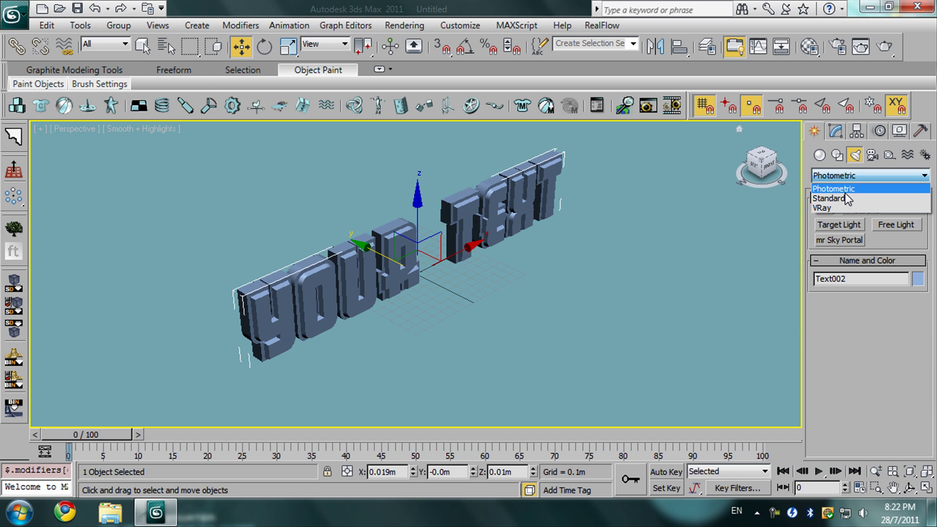
pyautogui.click(845, 197)
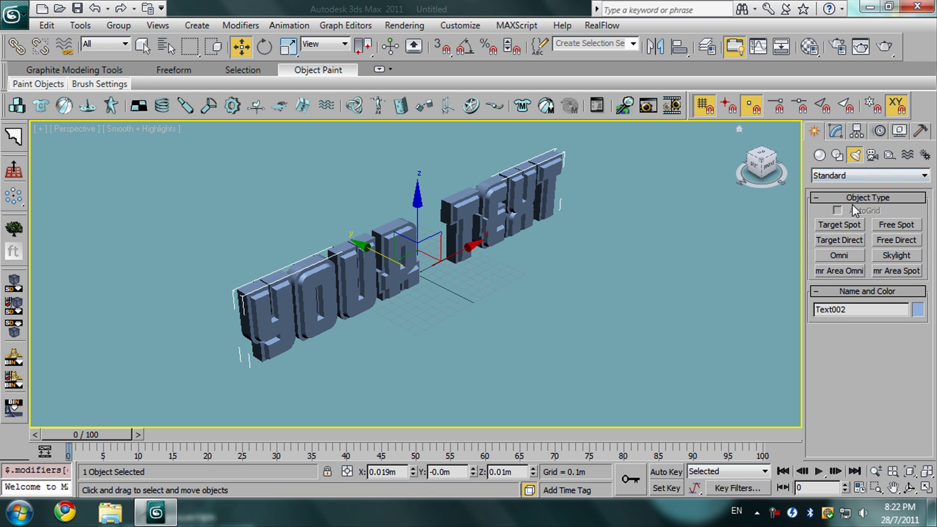
pyautogui.click(896, 258)
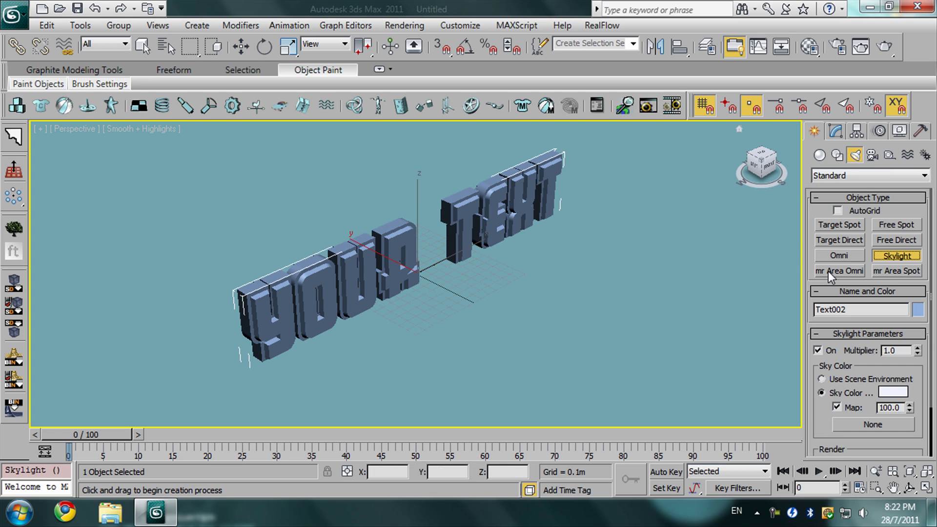
pyautogui.click(698, 357)
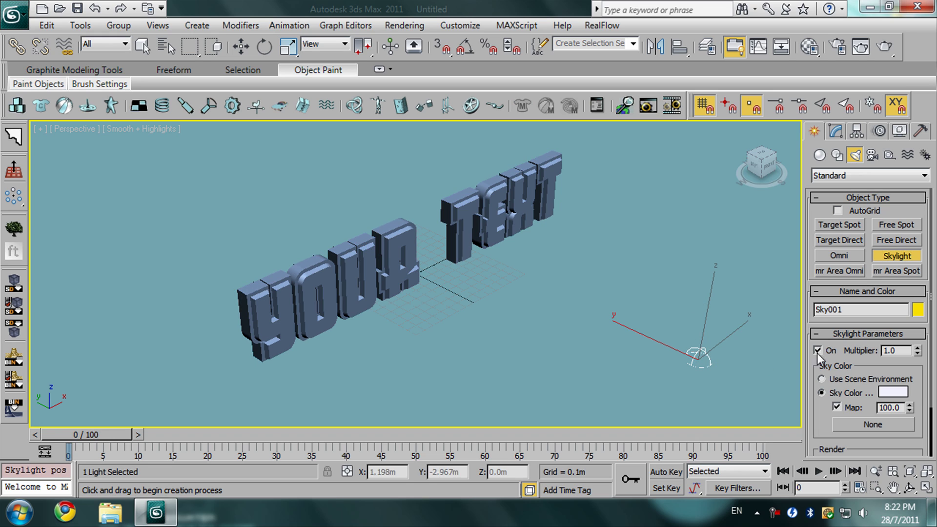
# - Set the skylight multiplier to 1.5 with Cast Shadows on, then open the Material Editor
pyautogui.moveTo(898, 350); pyautogui.dragTo(878, 353)
pyautogui.write('1.')
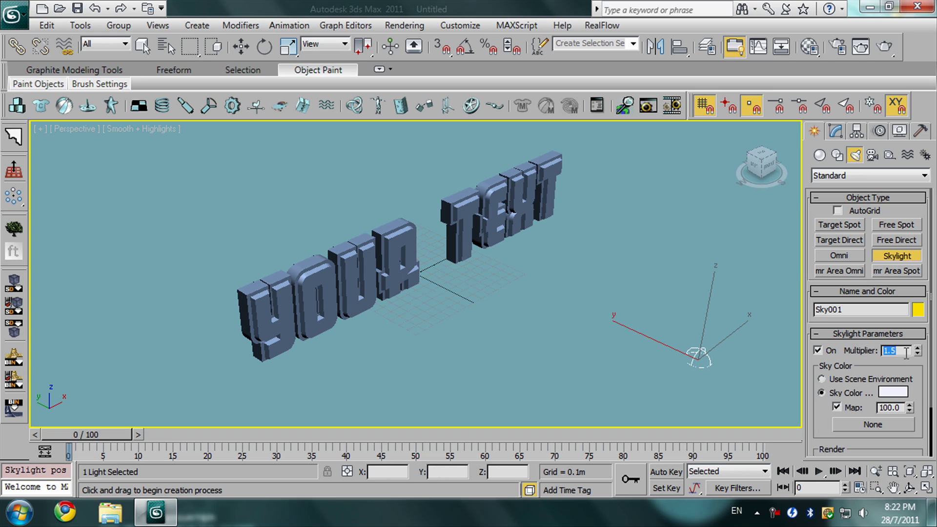
pyautogui.scroll(-3, 829, 411)
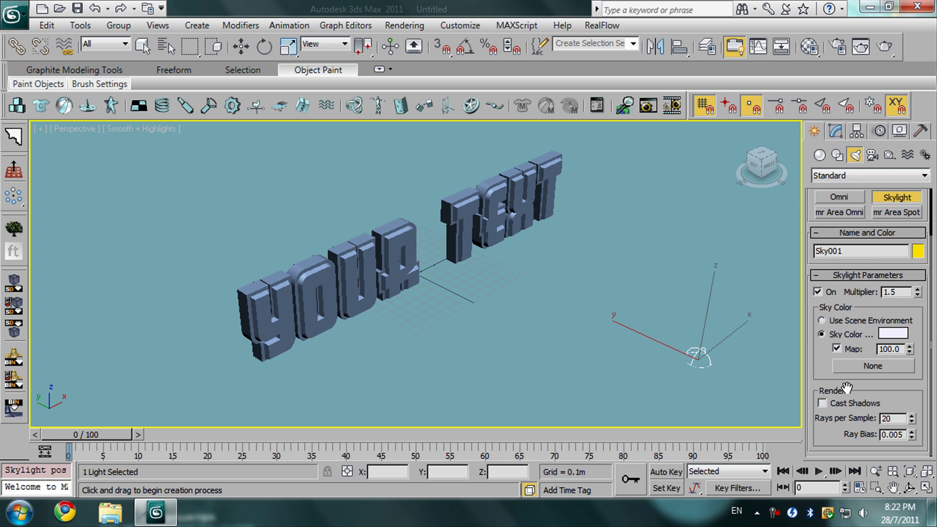
pyautogui.click(822, 403)
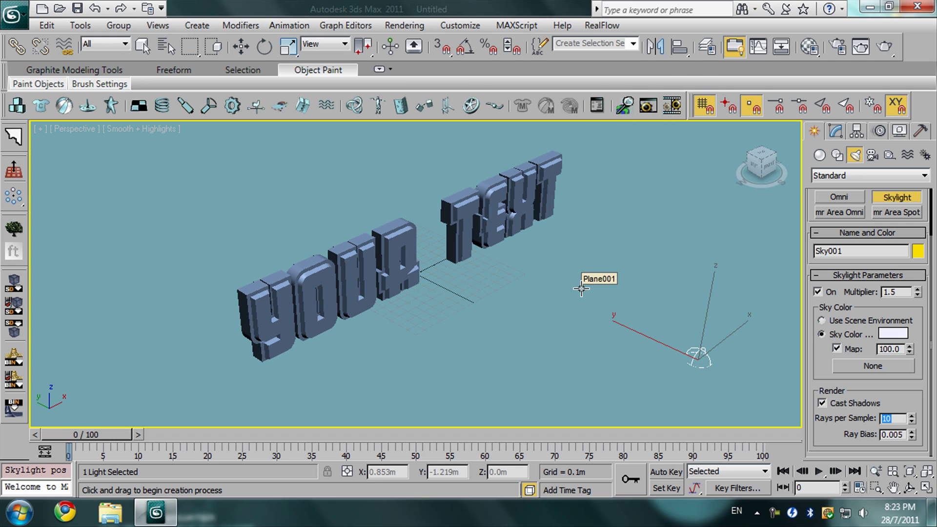
pyautogui.press('w')
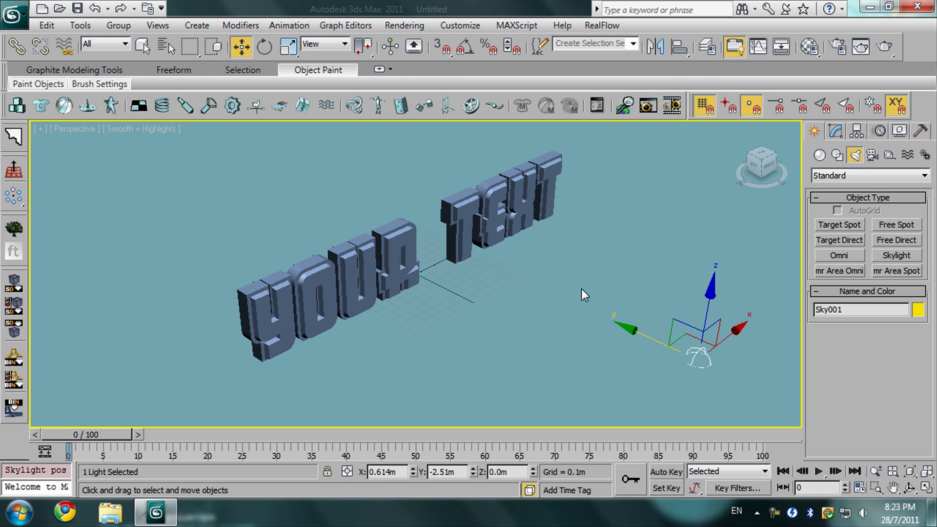
pyautogui.press('m')
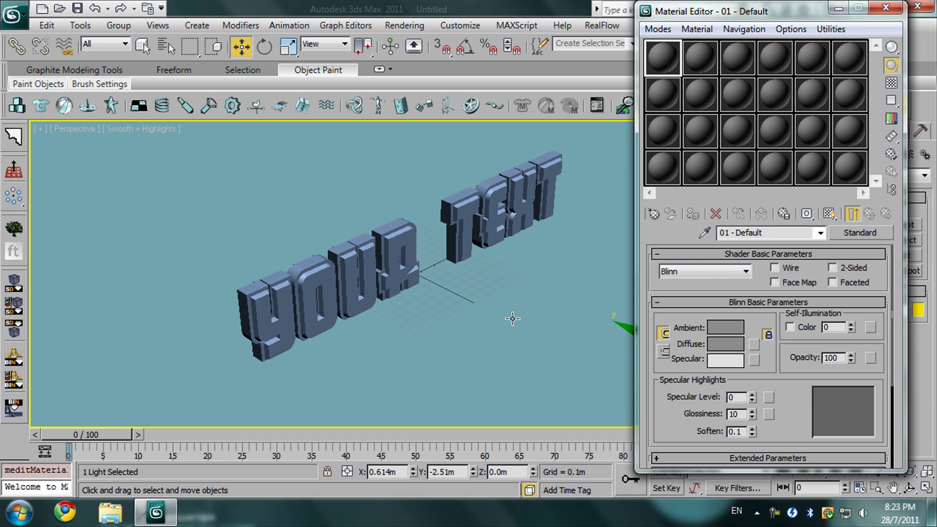
# - Give material 01 a dark grey diffuse colour of RGB 54, 54, 54
pyautogui.click(735, 346)
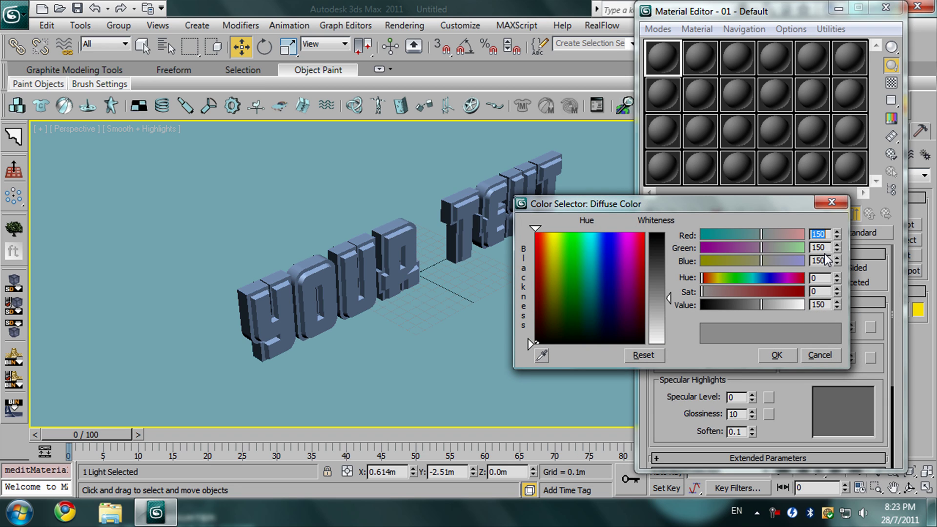
pyautogui.write('54')
pyautogui.press('Tab')
pyautogui.write('54')
pyautogui.press('Tab')
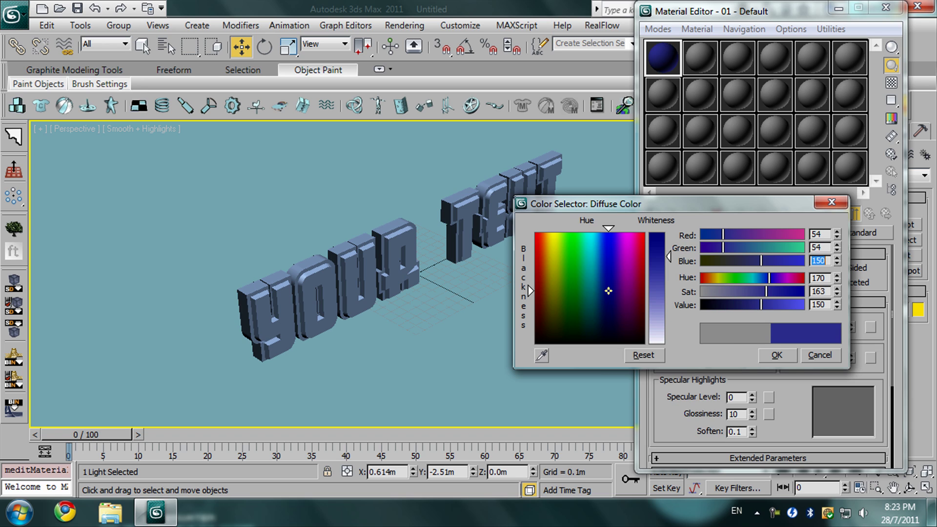
pyautogui.write('54')
pyautogui.press('Return')
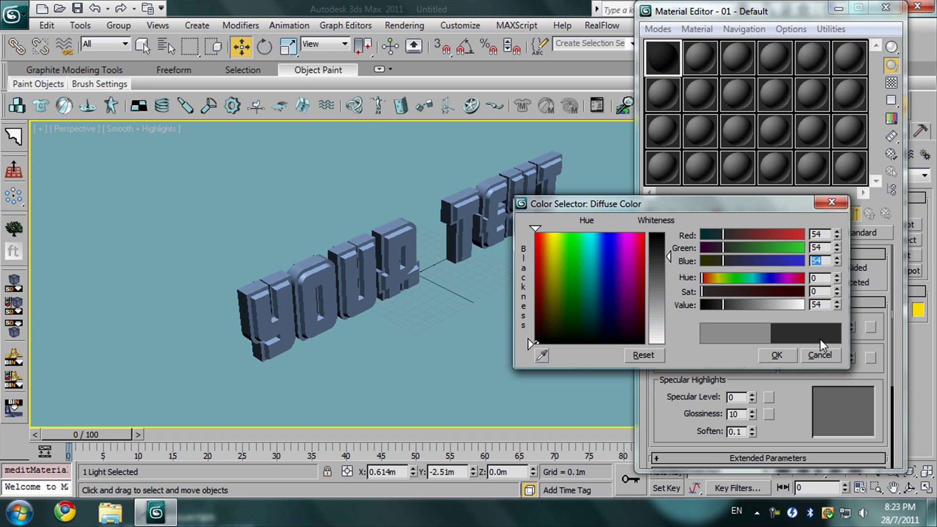
pyautogui.click(789, 360)
# - Add a Raytrace reflection map at amount 5 and apply material 01 to Plane001
pyautogui.moveTo(681, 369); pyautogui.dragTo(682, 251)
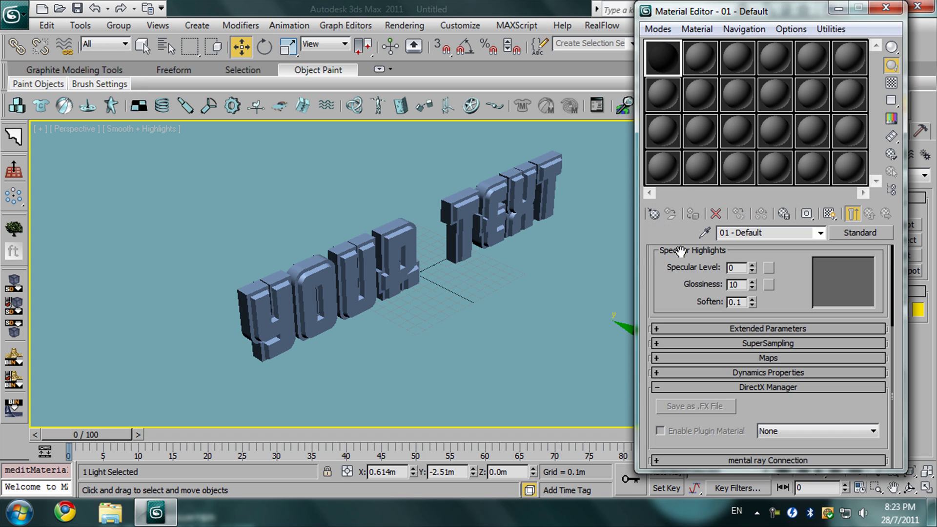
pyautogui.click(739, 357)
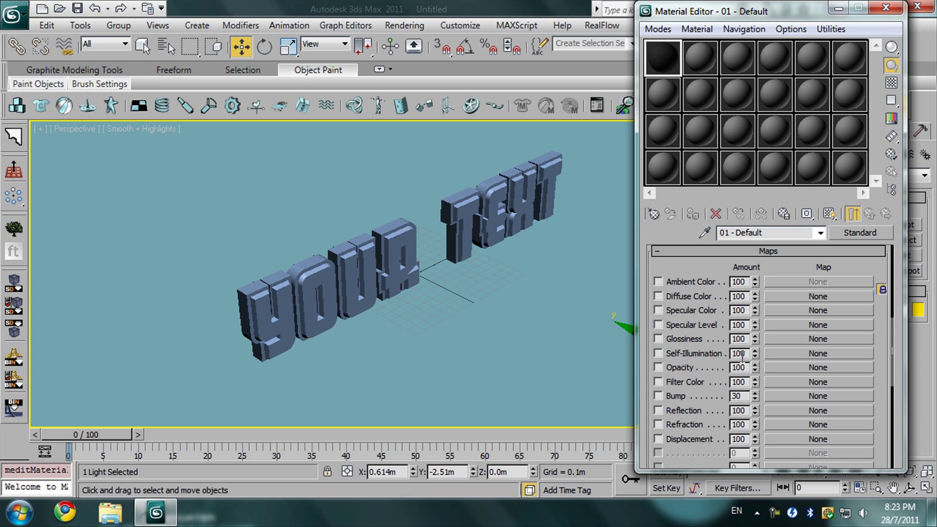
pyautogui.click(685, 412)
pyautogui.click(825, 411)
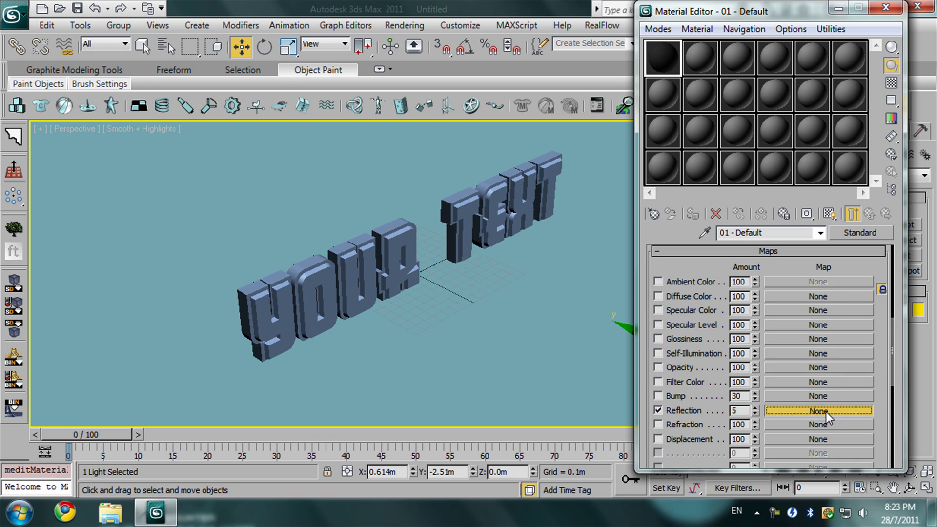
pyautogui.click(361, 415)
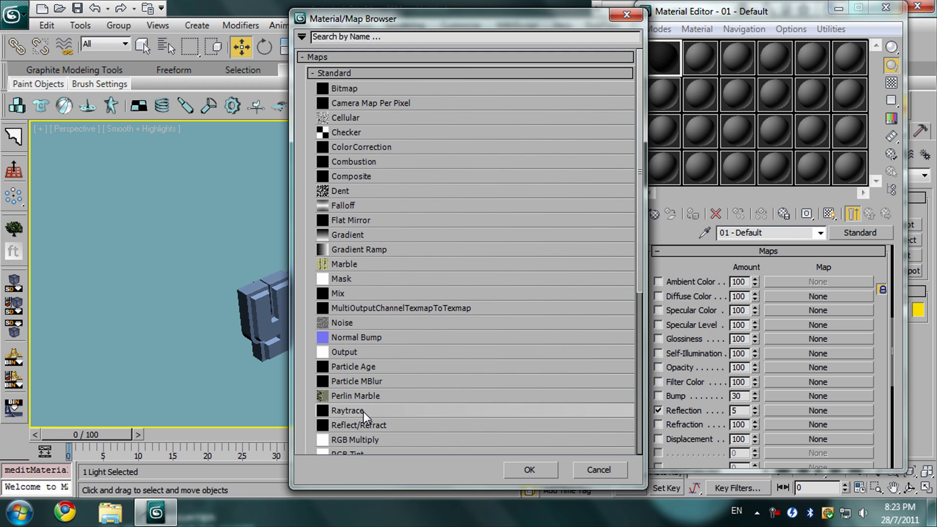
pyautogui.doubleClick(364, 415)
pyautogui.click(871, 218)
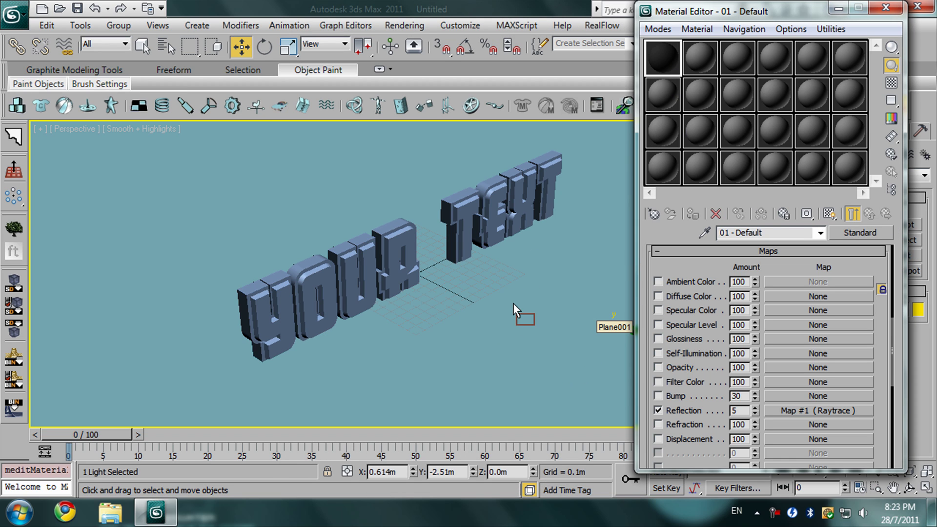
pyautogui.moveTo(514, 303)
pyautogui.mouseDown()
pyautogui.moveTo(547, 312)
pyautogui.moveTo(506, 302)
pyautogui.mouseUp()
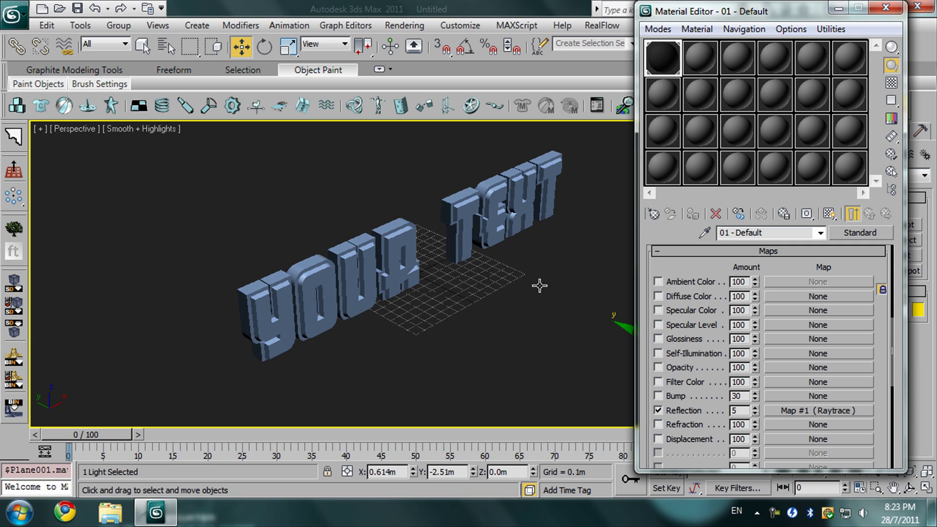
pyautogui.click(449, 205)
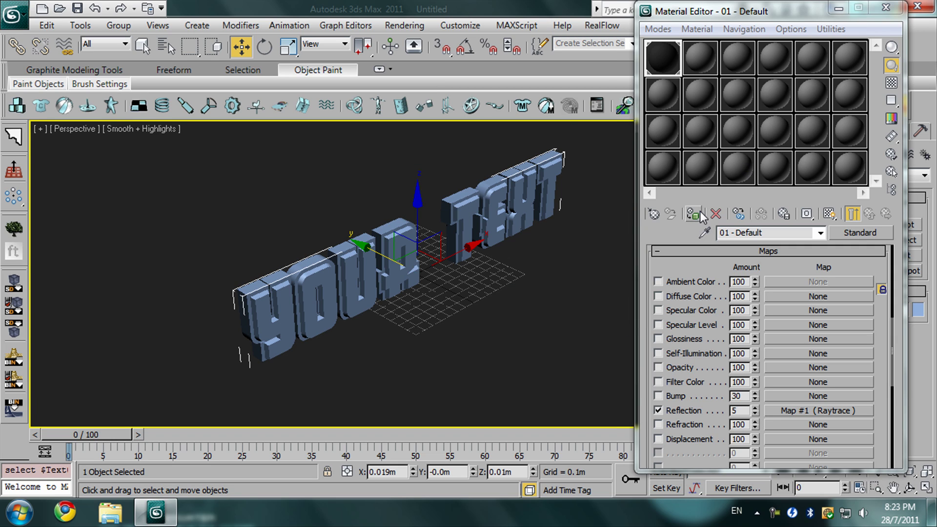
# - Set material 02's diffuse colour to black
pyautogui.click(703, 61)
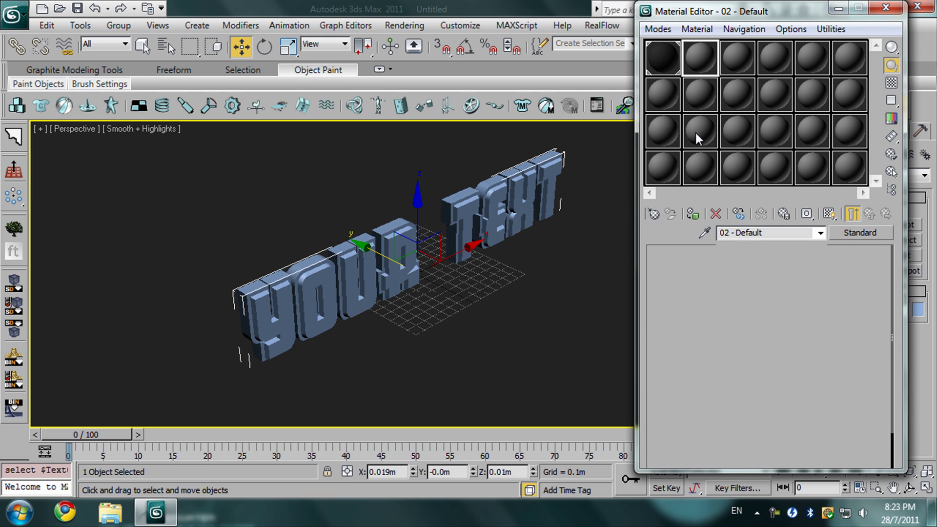
pyautogui.click(703, 217)
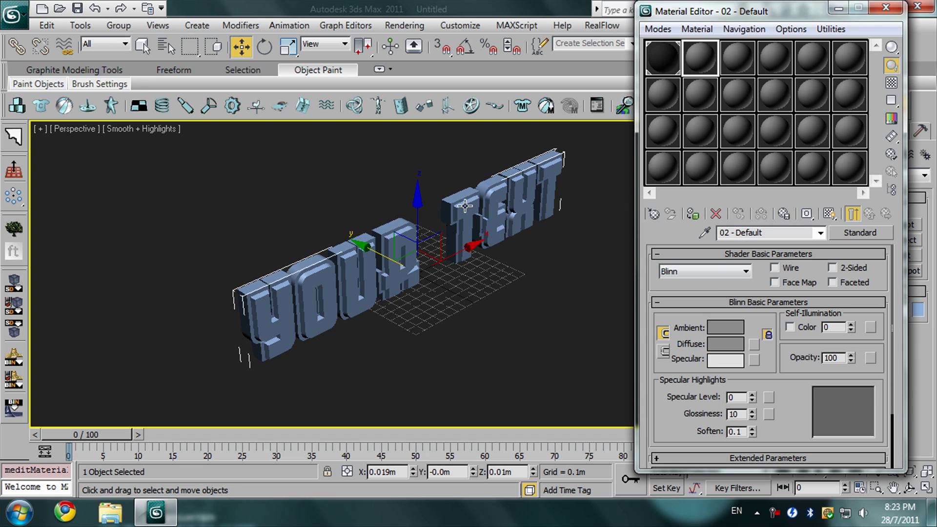
pyautogui.click(729, 346)
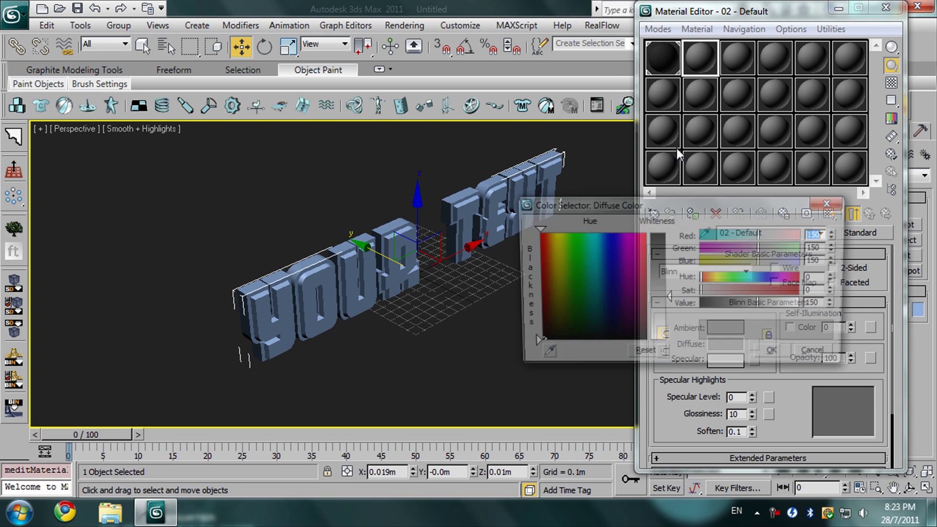
pyautogui.click(664, 234)
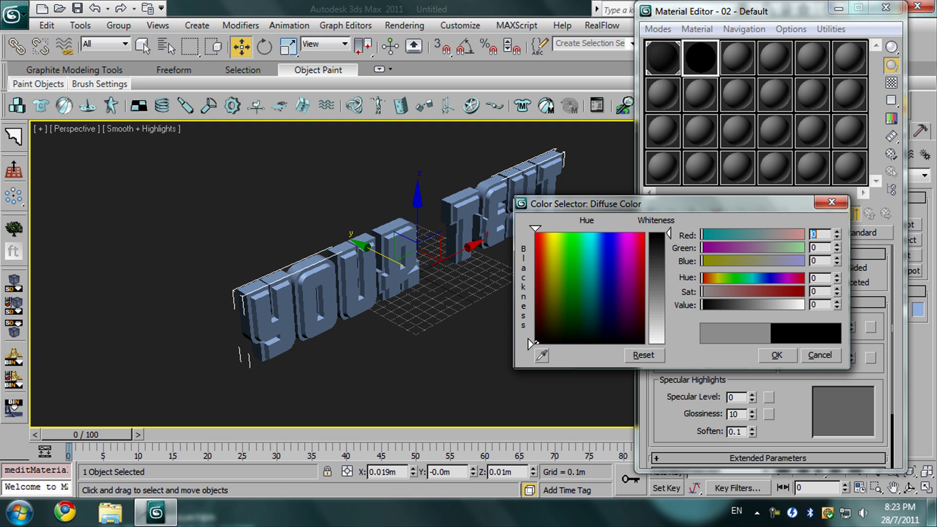
pyautogui.click(776, 355)
# - Enable reflection at 45 with a Raytrace map and assign material 02 to the outline text
pyautogui.moveTo(685, 416); pyautogui.dragTo(677, 268)
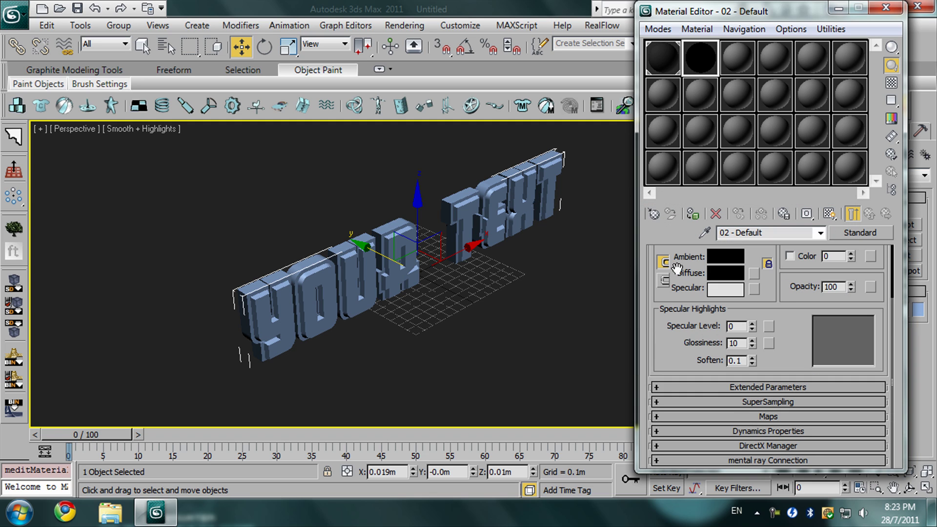
pyautogui.click(728, 414)
pyautogui.click(658, 411)
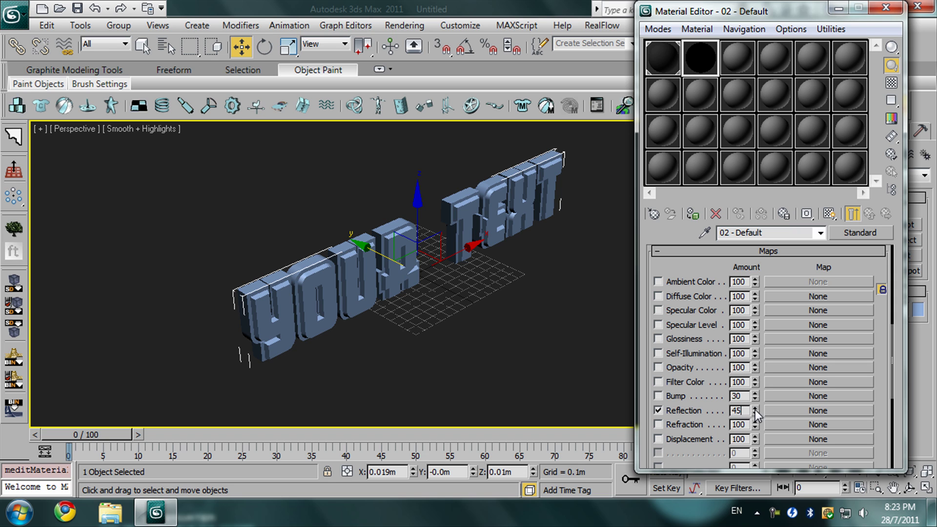
pyautogui.click(772, 410)
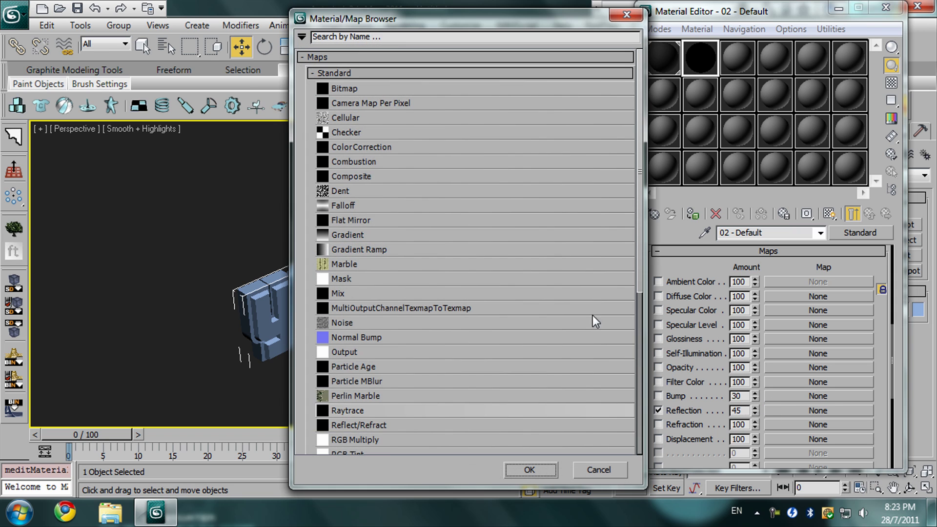
pyautogui.doubleClick(353, 411)
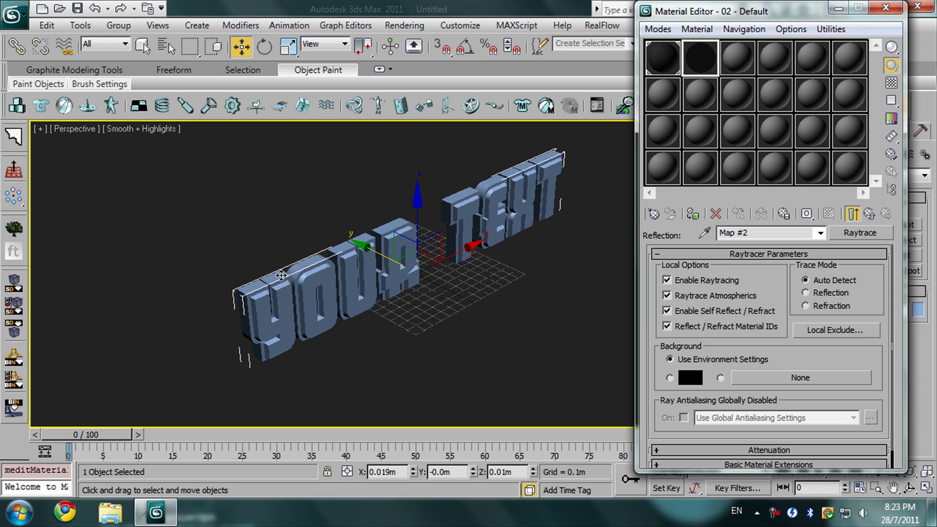
pyautogui.click(693, 215)
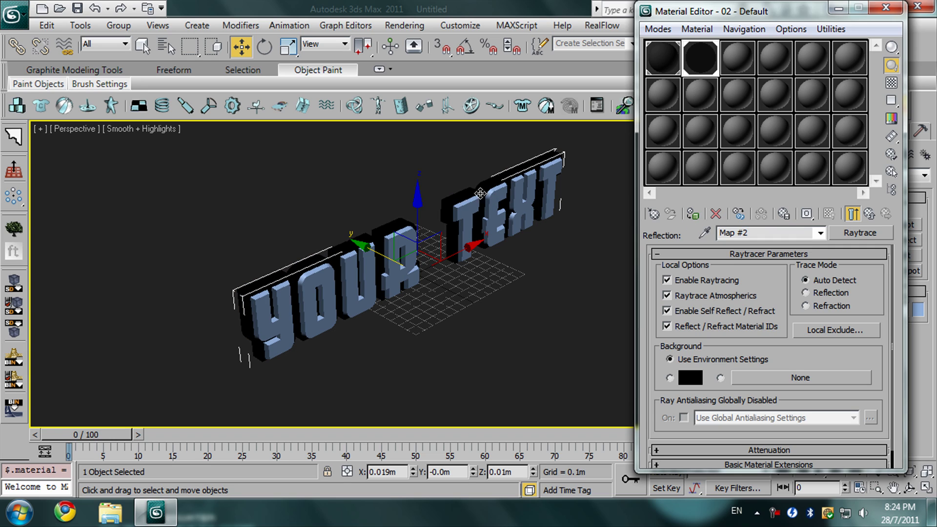
# - With Text001 selected, make material 03 Anisotropic with Specular Level 150 and Glossiness 20
pyautogui.click(747, 61)
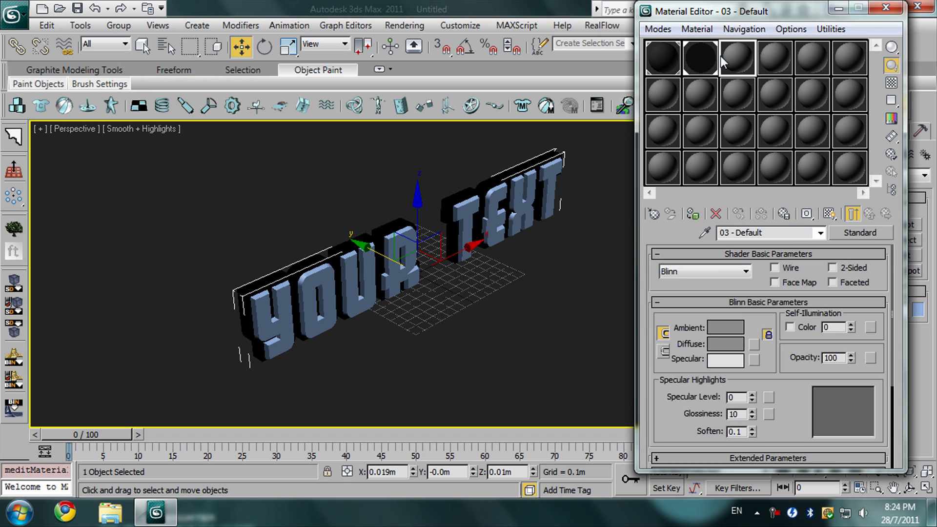
pyautogui.click(460, 223)
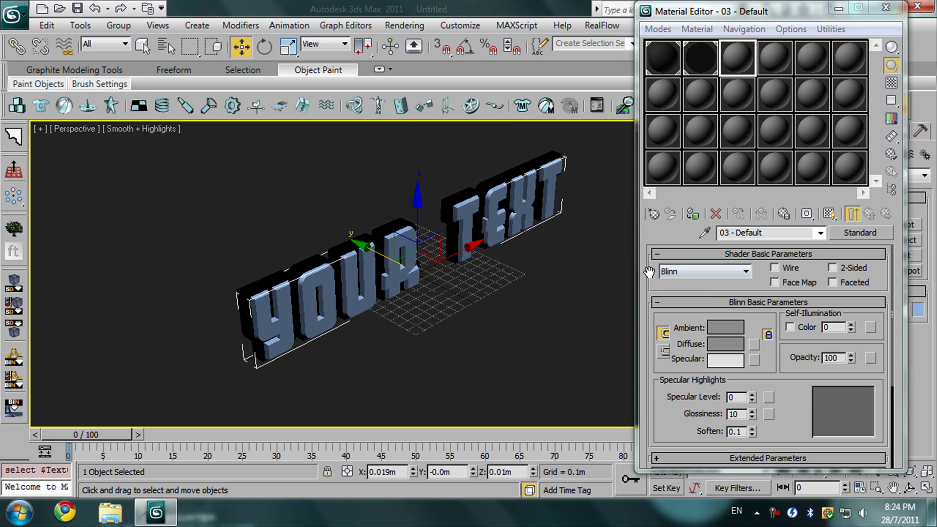
pyautogui.click(679, 272)
pyautogui.click(687, 285)
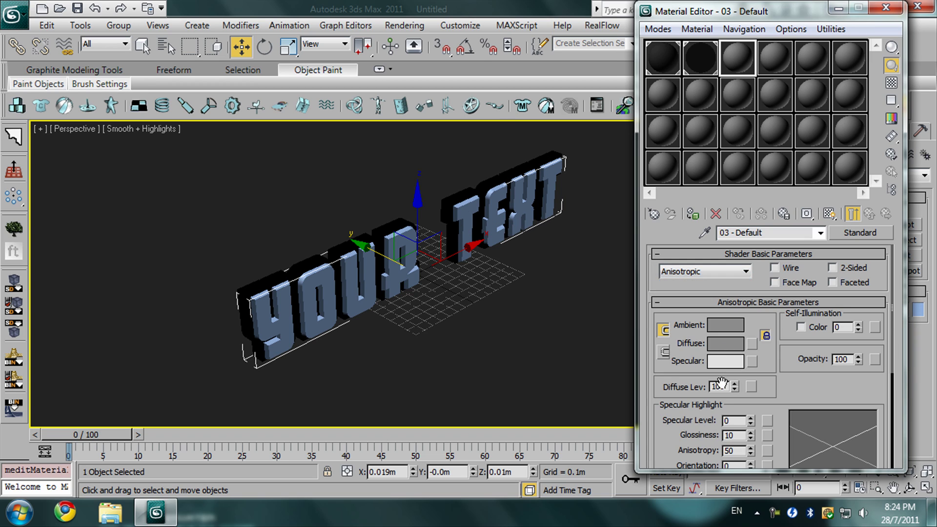
pyautogui.doubleClick(743, 421)
pyautogui.doubleClick(728, 434)
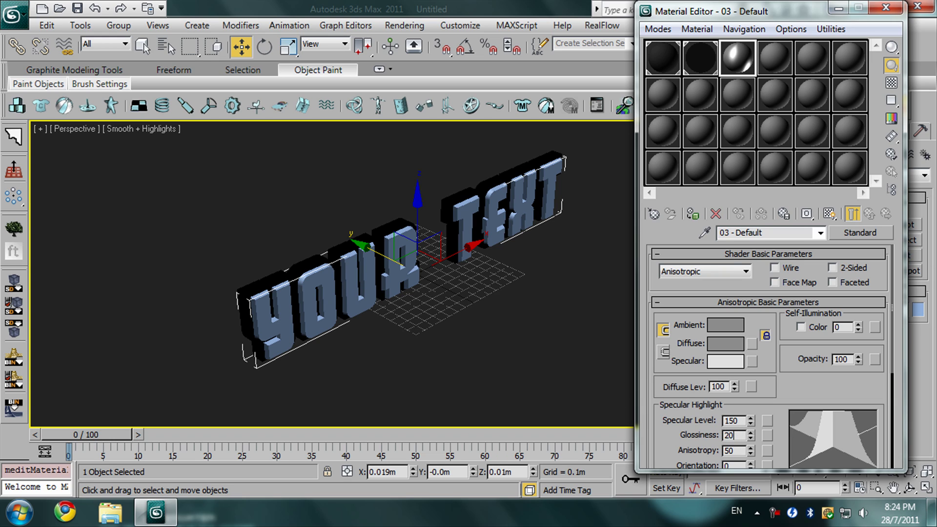
pyautogui.write('20')
# - Add a Raytrace reflection map, assign material 03 to Text001, and close the Material Editor
pyautogui.moveTo(692, 426); pyautogui.dragTo(688, 177)
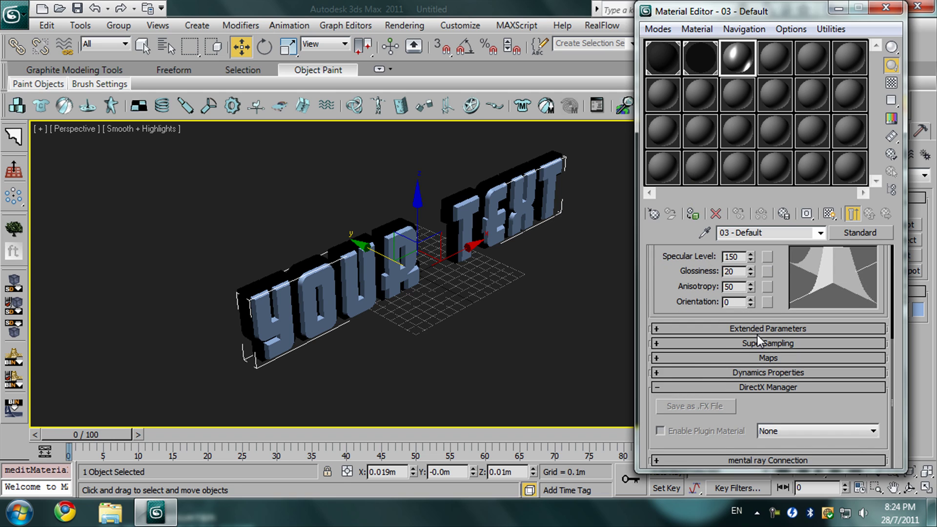
pyautogui.click(766, 359)
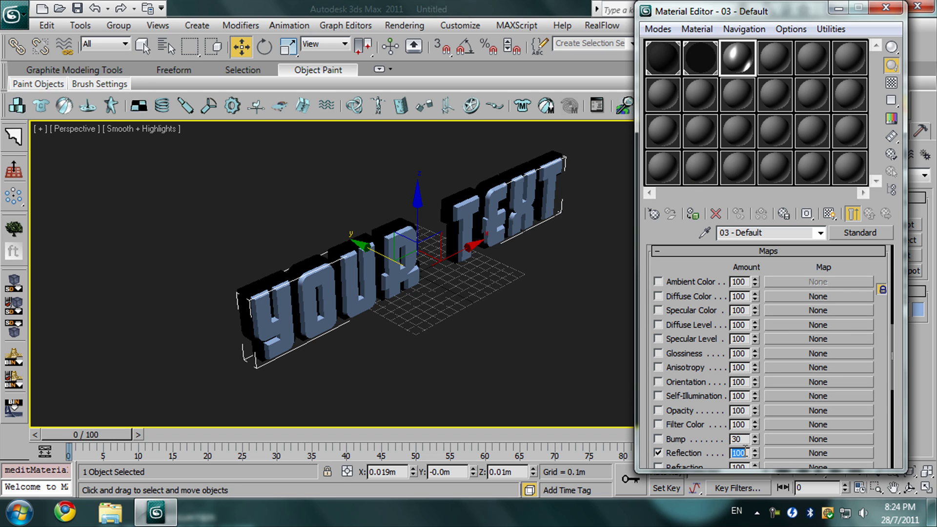
pyautogui.click(775, 453)
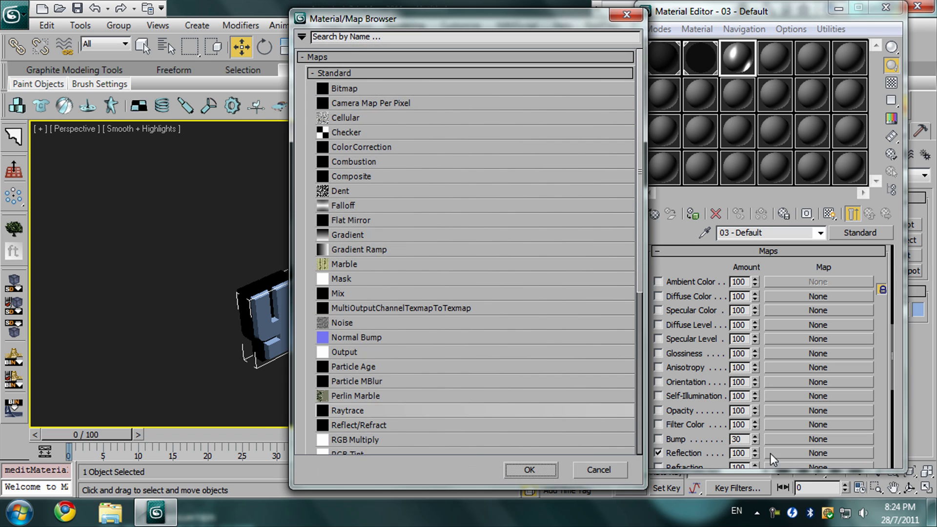
pyautogui.doubleClick(349, 413)
pyautogui.click(870, 214)
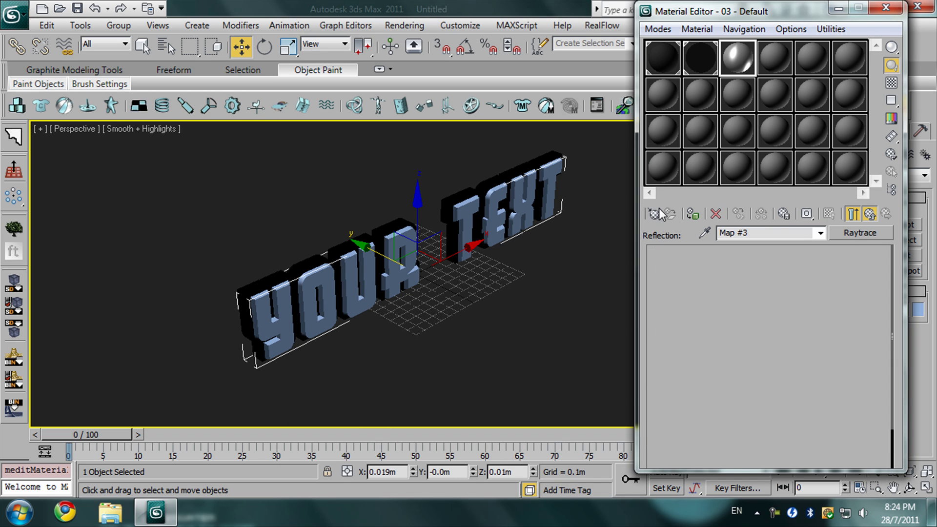
pyautogui.click(693, 215)
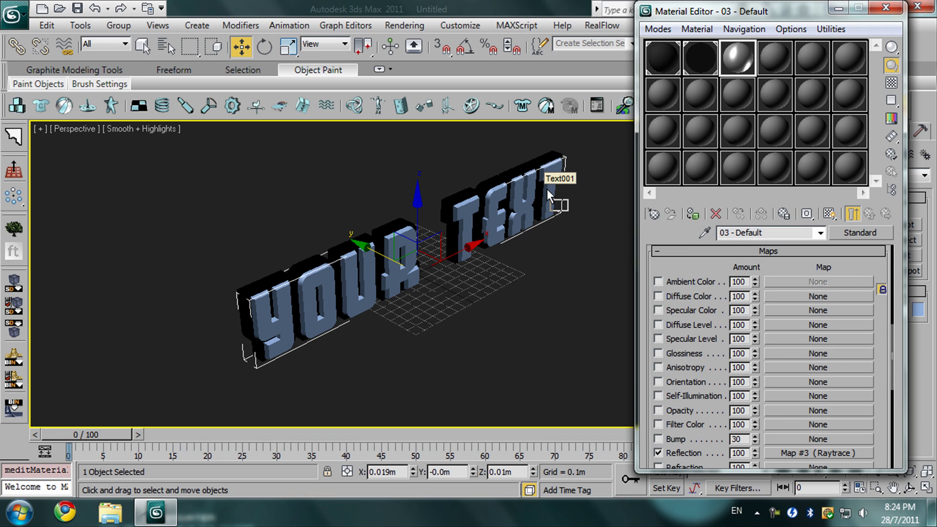
pyautogui.click(886, 7)
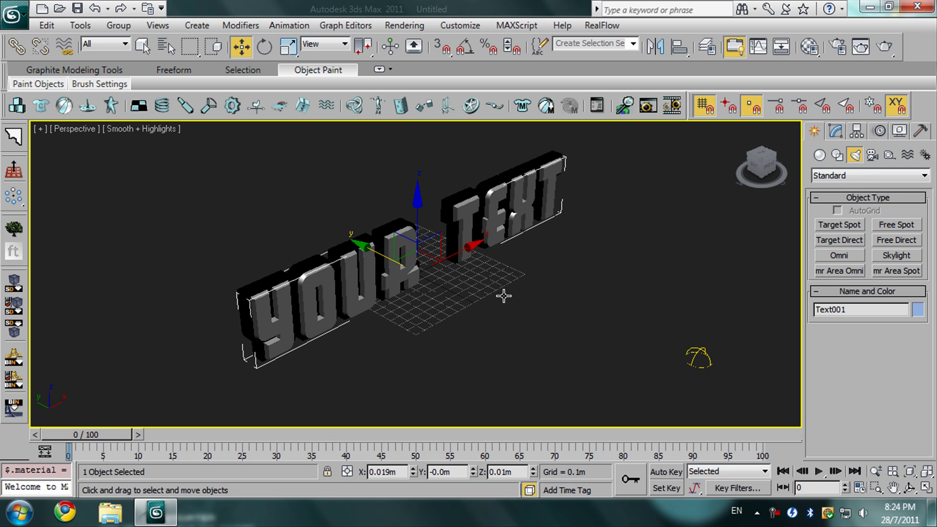
# - Show safe frames and orbit the Perspective view to frame the YOUR TEXT letters
pyautogui.hotkey('shift', 'f')
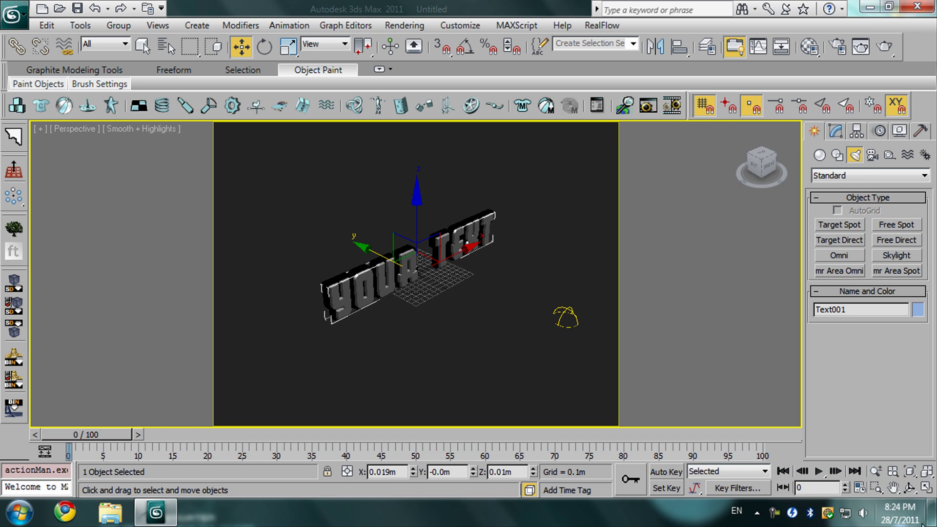
pyautogui.click(909, 488)
pyautogui.moveTo(462, 269); pyautogui.dragTo(429, 271)
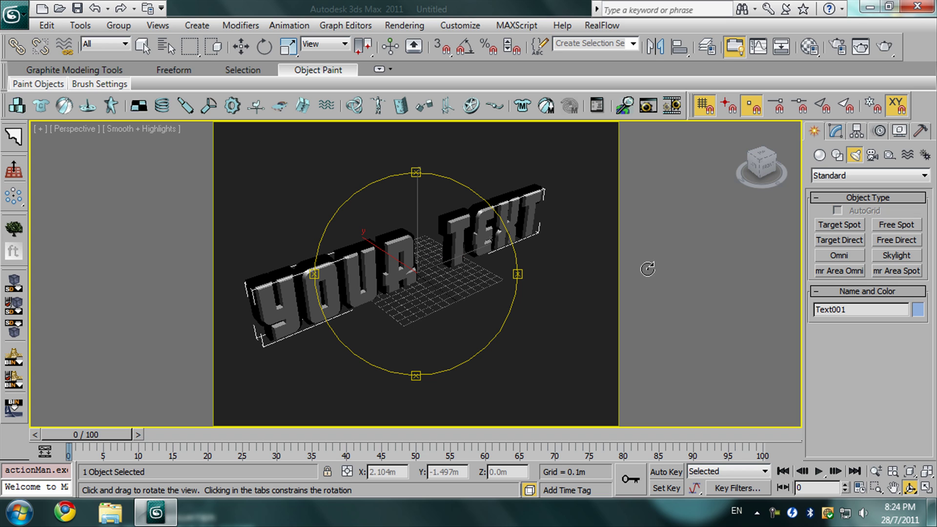
# - Quick-render the Perspective viewport showing the beveled YOUR TEXT on the dark reflective plane
pyautogui.hotkey('shift', 'q')
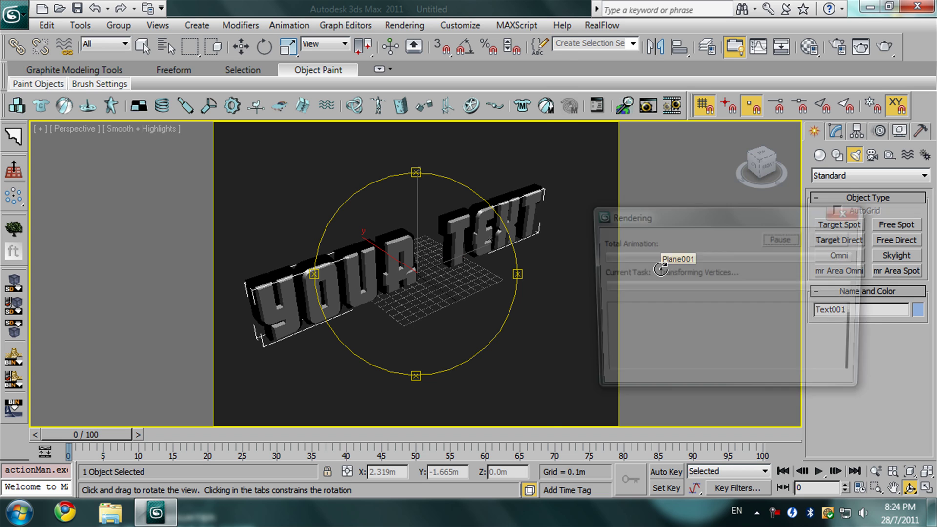